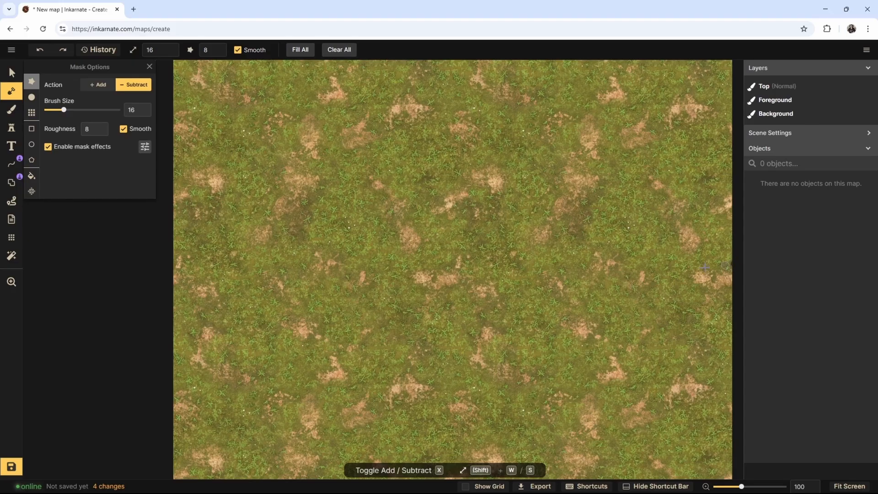
- In Inkarnate, draw a branching river across the grassland map and paint sandbanks along its edges
mouse_move(731, 264)
mouse_down()
mouse_move(359, 158)
mouse_move(159, 142)
mouse_up()
drag(456, 186, 193, 55)
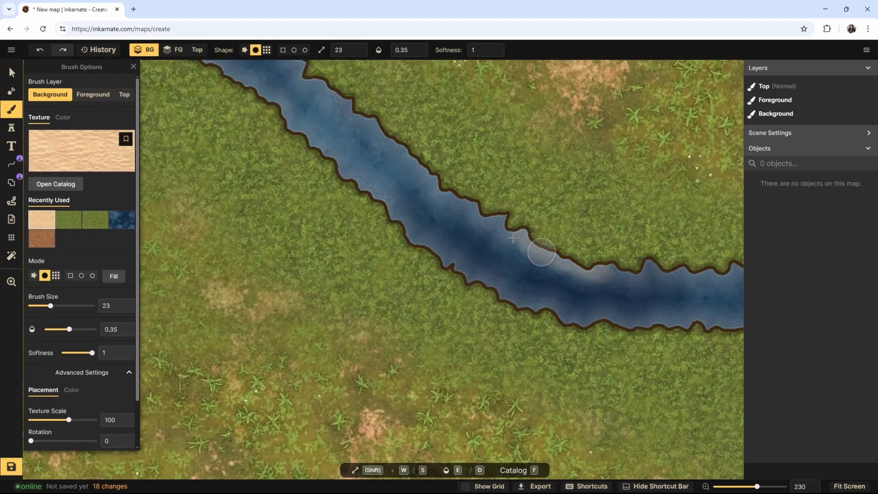
drag(542, 252, 723, 279)
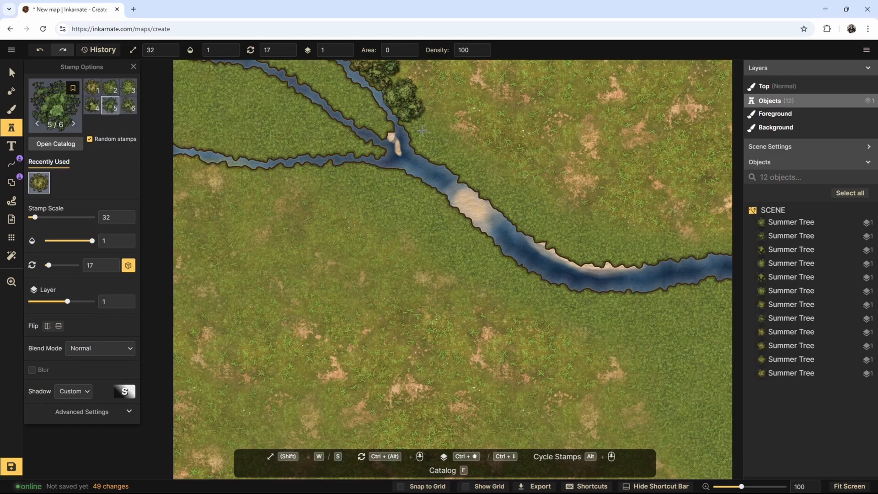
- Stamp clusters of randomized Summer Trees along the river's eastern banks at stamp scale 82
click(668, 238)
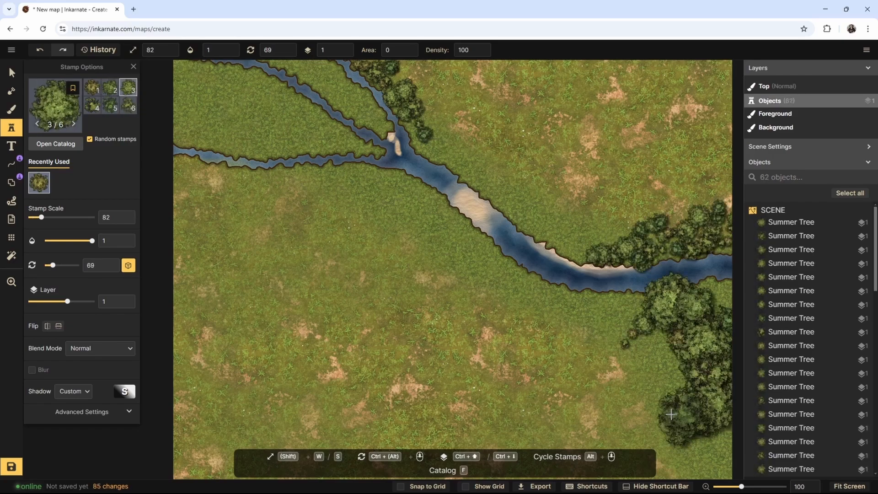
click(671, 349)
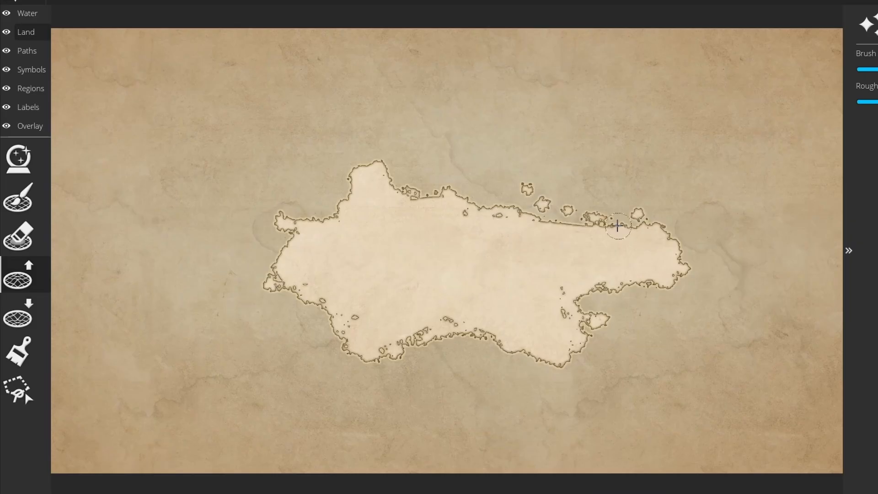
- In Wonderdraft, raise rough-edged land off the island's southeastern coast
drag(631, 339, 653, 329)
- Switch to QGIS and examine the satellite map of Europe more closely
drag(387, 239, 459, 262)
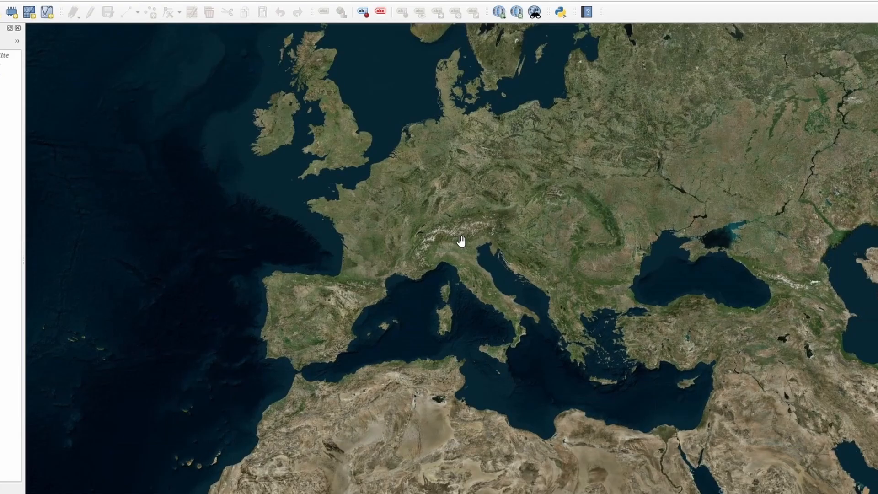
scroll(461, 241, up, 3)
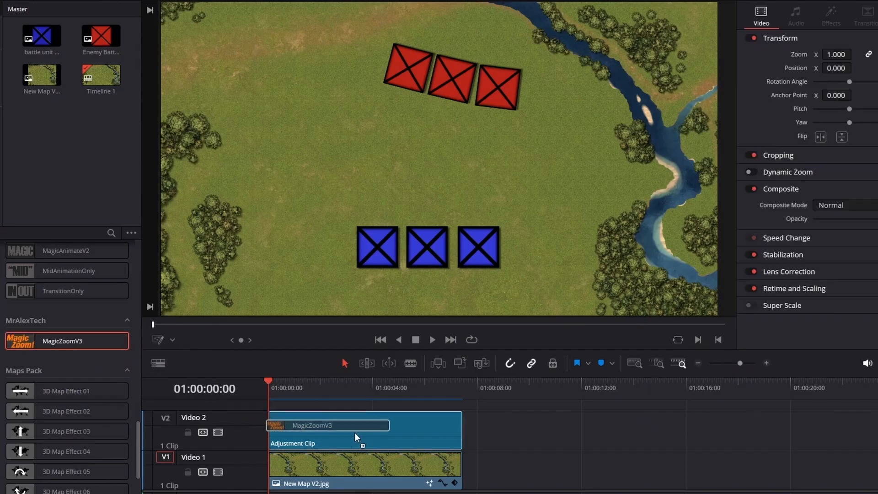
- In DaVinci Resolve, apply MagicZoomV3 to the adjustment clip above New Map V2.jpg and preview the zoom
drag(355, 433, 358, 433)
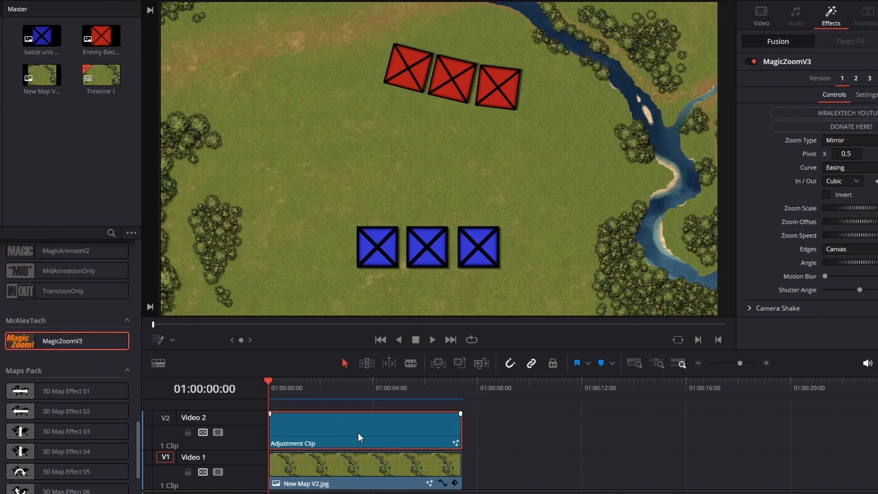
click(429, 341)
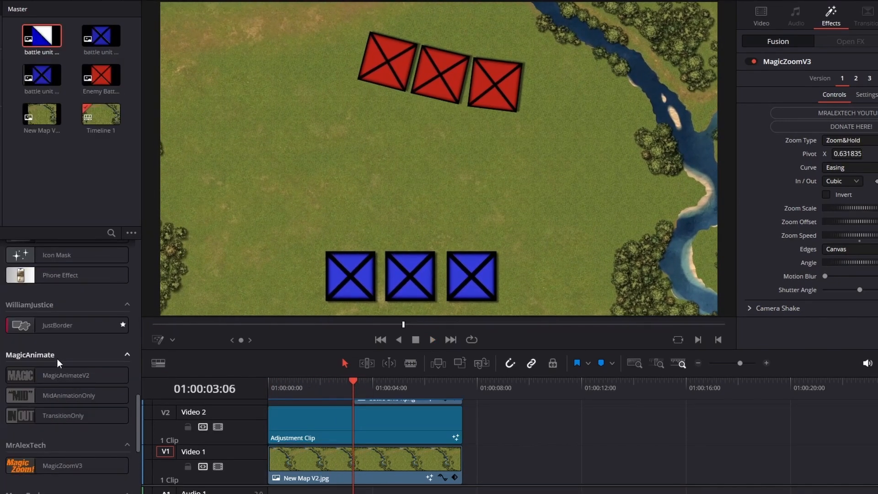
click(433, 340)
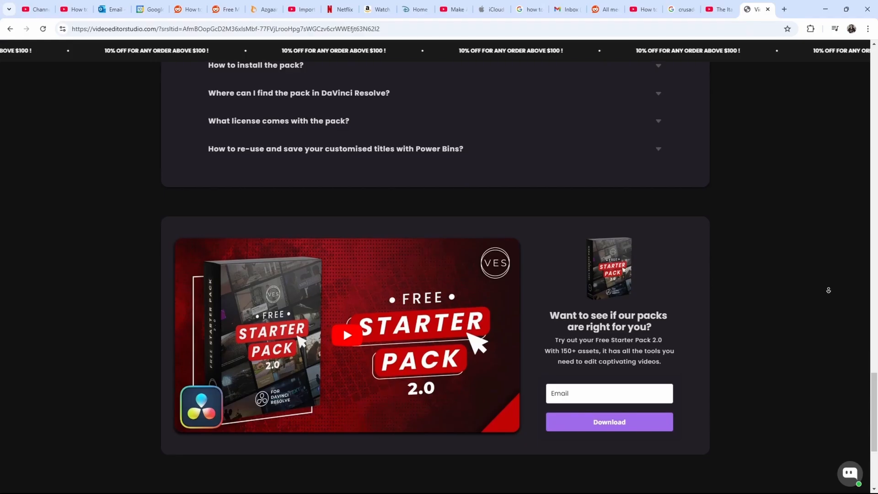
- Look over the Free Starter Pack 2.0 web page and the pack's titles in DaVinci Resolve
scroll(829, 295, down, 3)
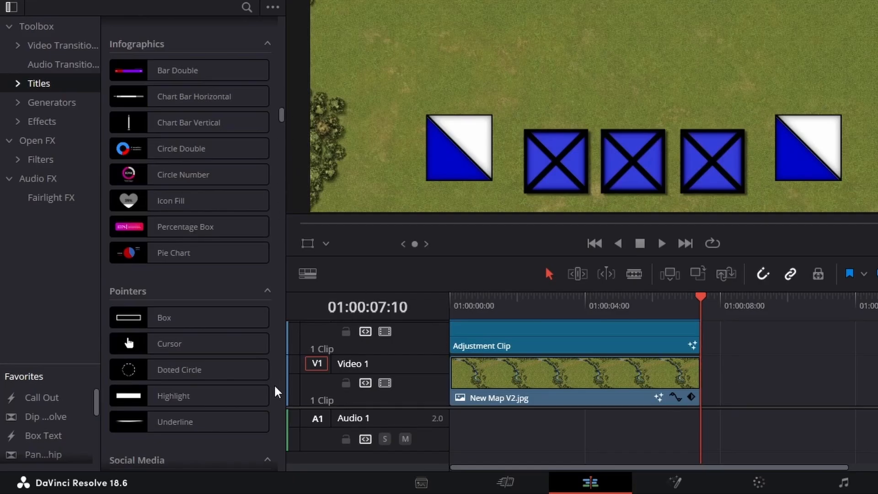
drag(280, 120, 287, 90)
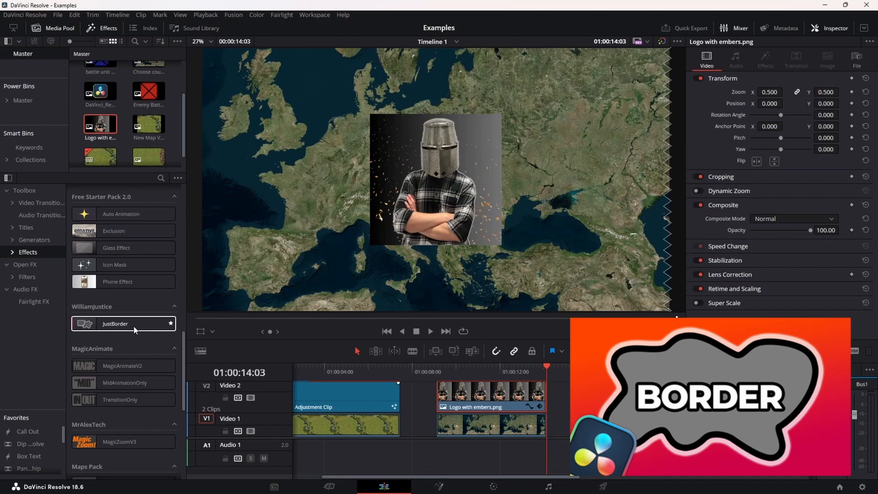
- Apply JustBorder to the Logo with embers.png clip, set the border size to 0.0102 and pick a new border color
drag(124, 323, 489, 394)
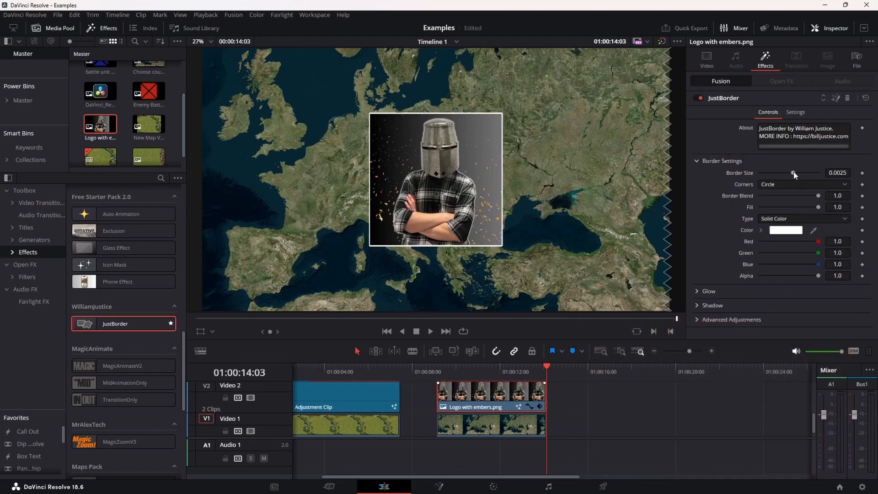
mouse_move(794, 175)
mouse_down()
mouse_move(818, 172)
mouse_move(805, 172)
mouse_up()
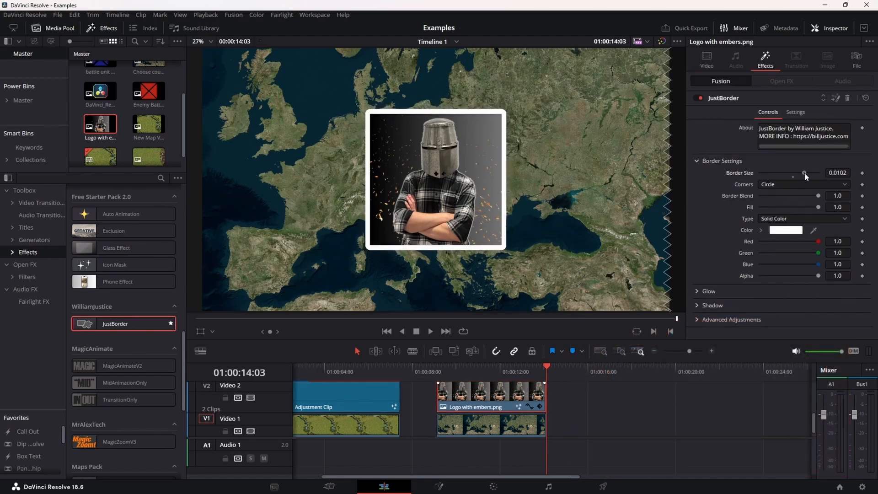
click(788, 230)
click(397, 220)
click(528, 335)
mouse_move(761, 305)
mouse_down()
mouse_move(772, 304)
mouse_move(765, 301)
mouse_up()
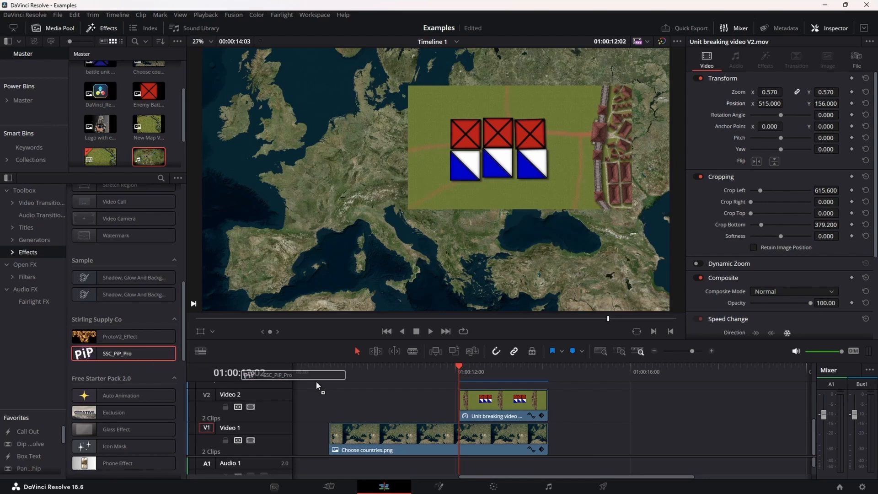
- Apply SSC_PiP_Pro to the Unit breaking video V2.mov clip and change its mask shape to Circle
drag(317, 386, 504, 402)
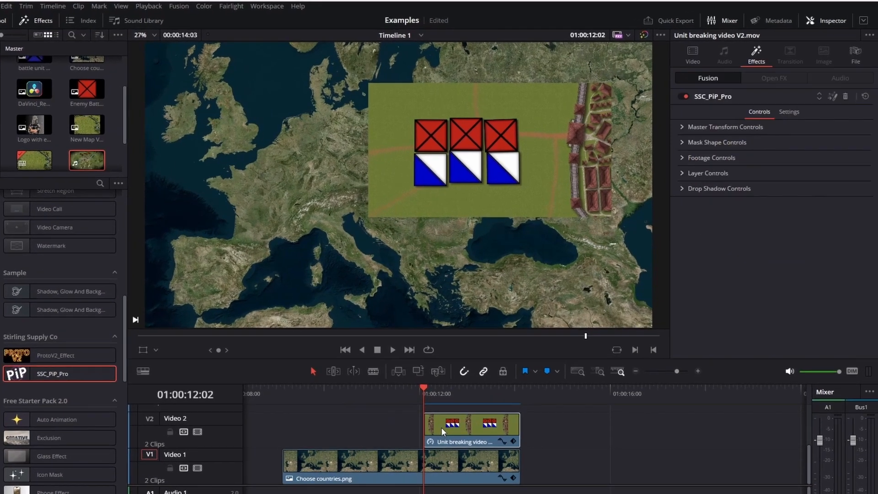
click(729, 140)
click(778, 152)
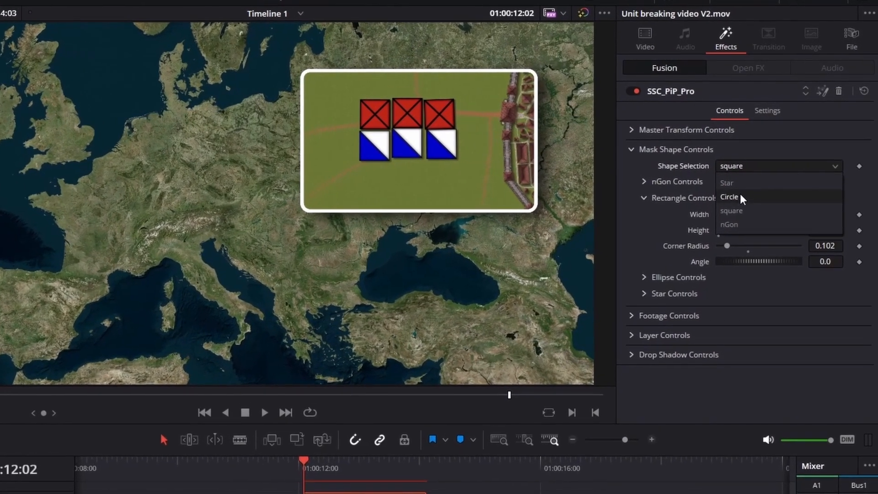
click(750, 188)
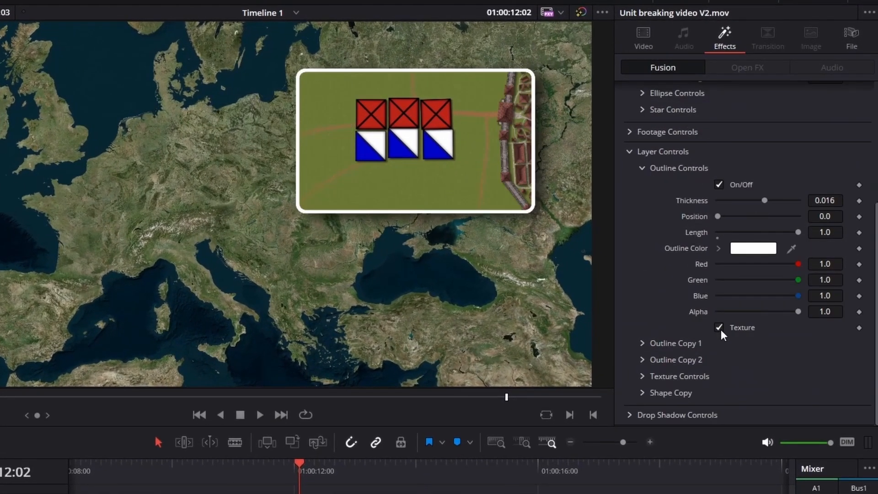
- Turn on the texture for the picture-in-picture outline and close the layer controls
click(719, 327)
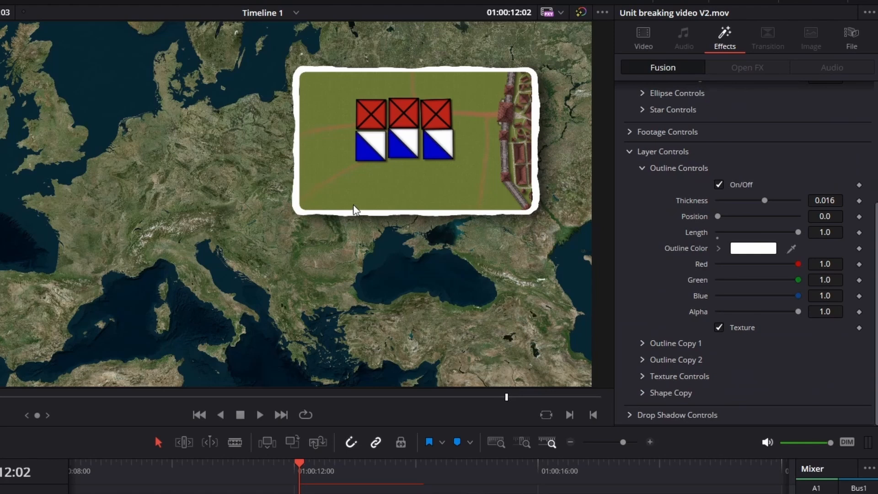
click(630, 151)
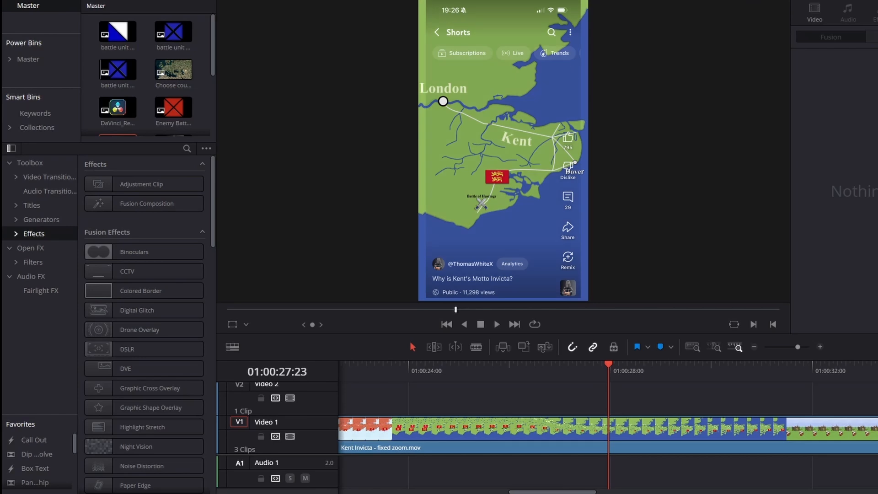
- Add an adjustment clip above Kent Invicta - fixed zoom.mov and apply Social Safe Zone-v4 to it
drag(170, 184, 540, 398)
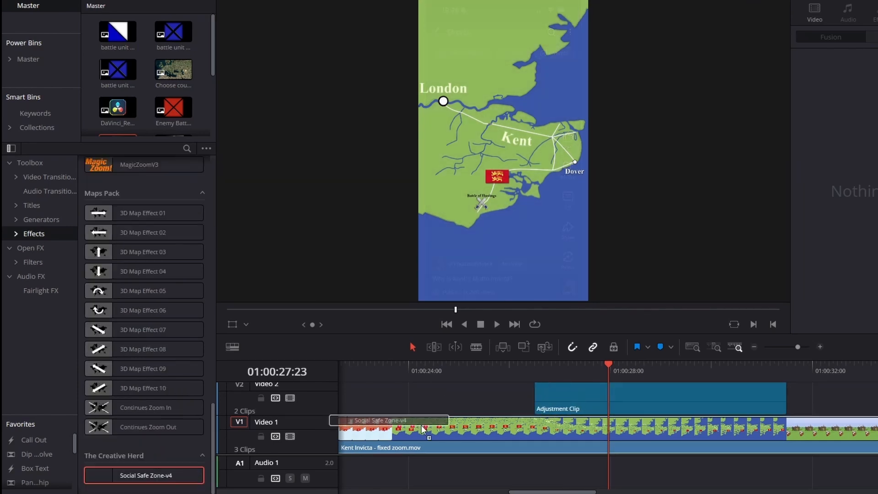
drag(144, 475, 582, 408)
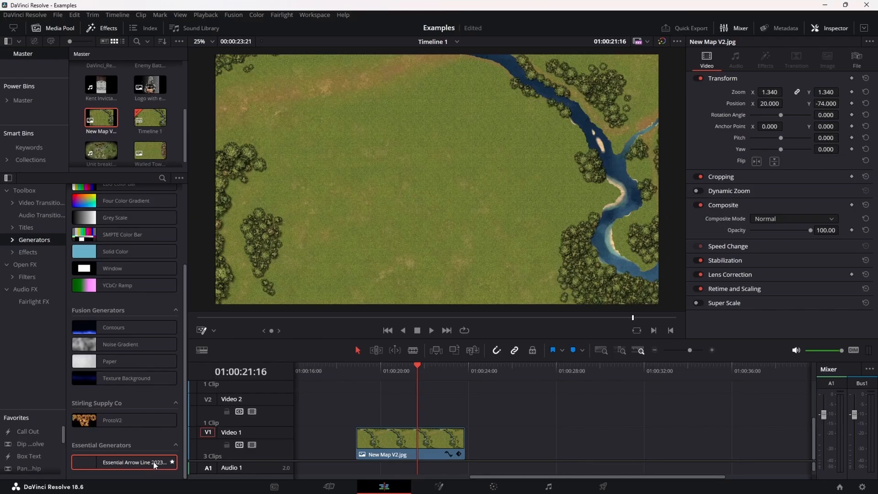
- Place an Essential Arrow Line 202301 generator above New Map V2.jpg, set its line thickness to 0.0142 and preview it
drag(153, 462, 360, 403)
key(space)
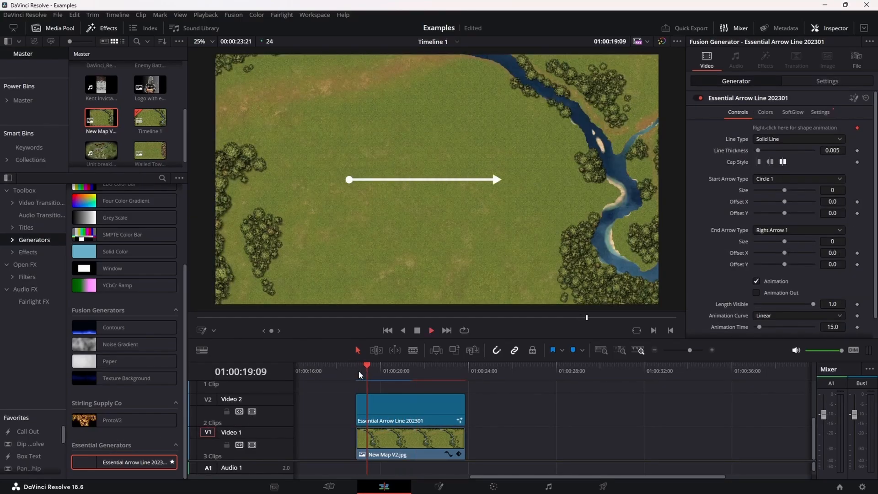
drag(758, 151, 762, 151)
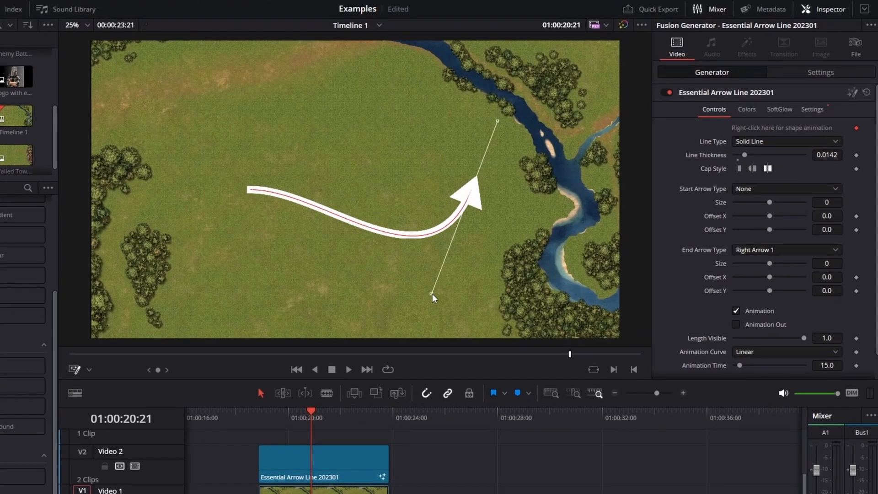
click(345, 378)
key(space)
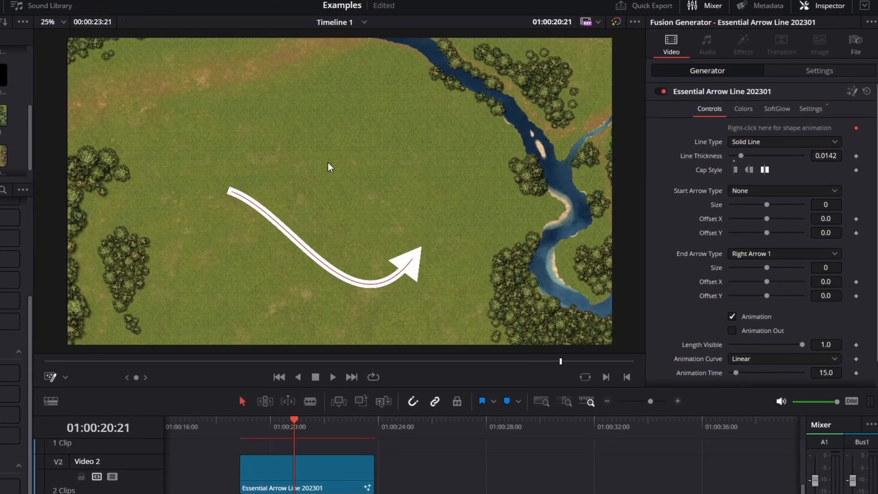
- Extend the arrow's curved path so it loops back toward the upper part of the field, and preview the animation
drag(319, 151, 274, 128)
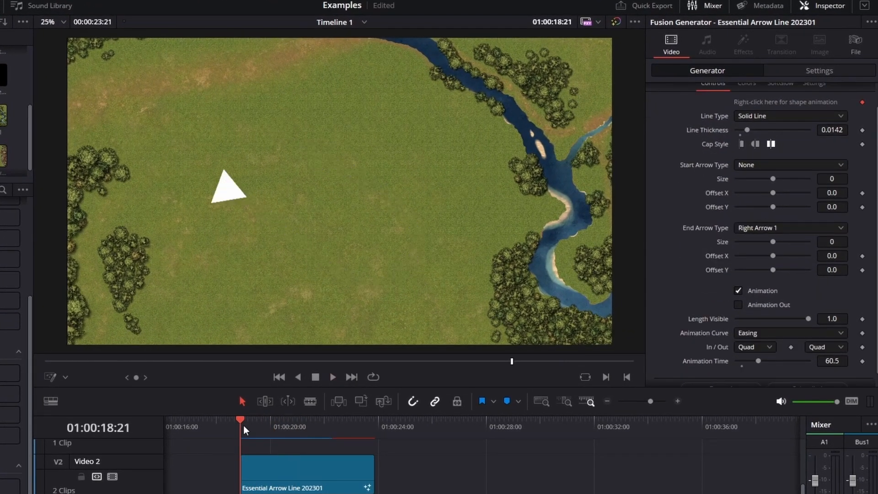
key(space)
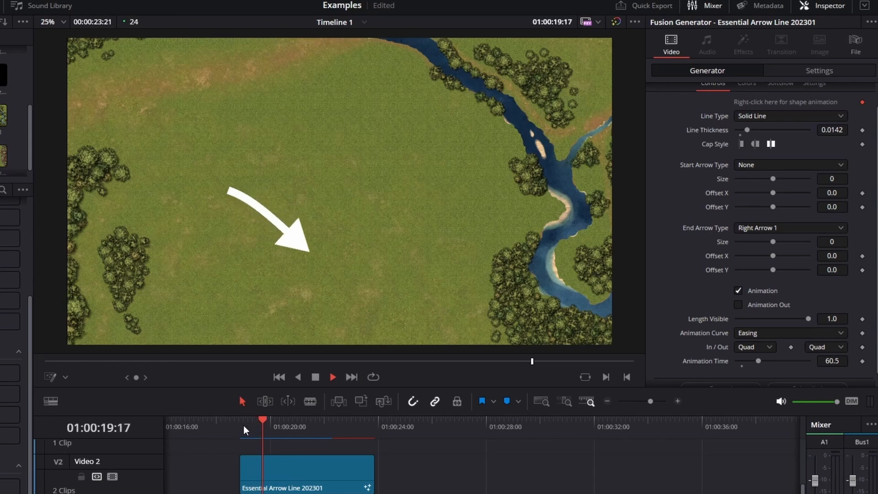
click(334, 375)
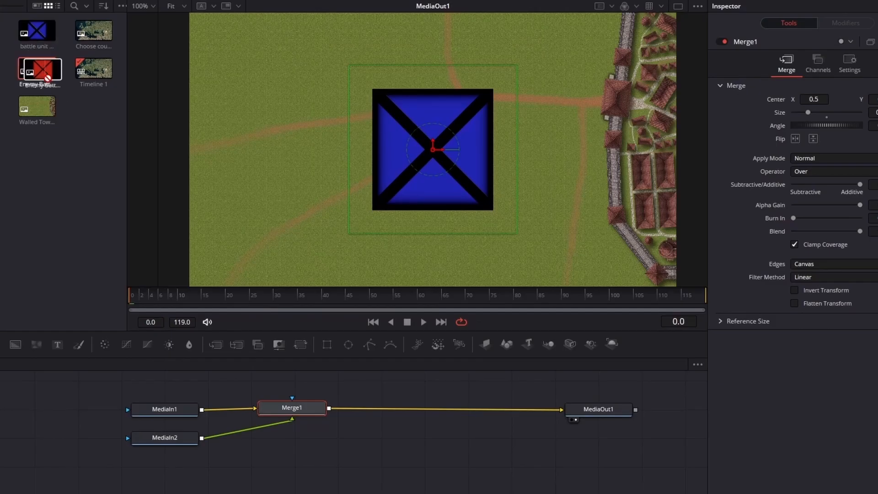
drag(46, 77, 441, 407)
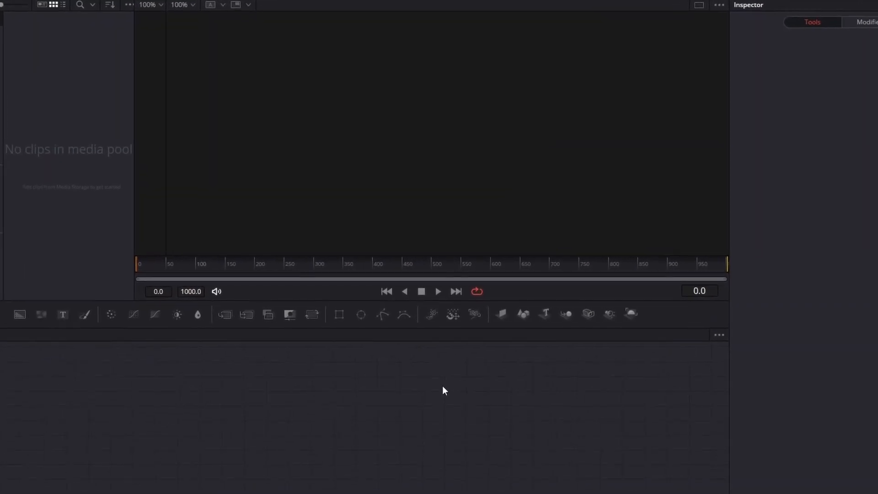
- Search the Fusion tool list for transform and clear the search
key(shift+space)
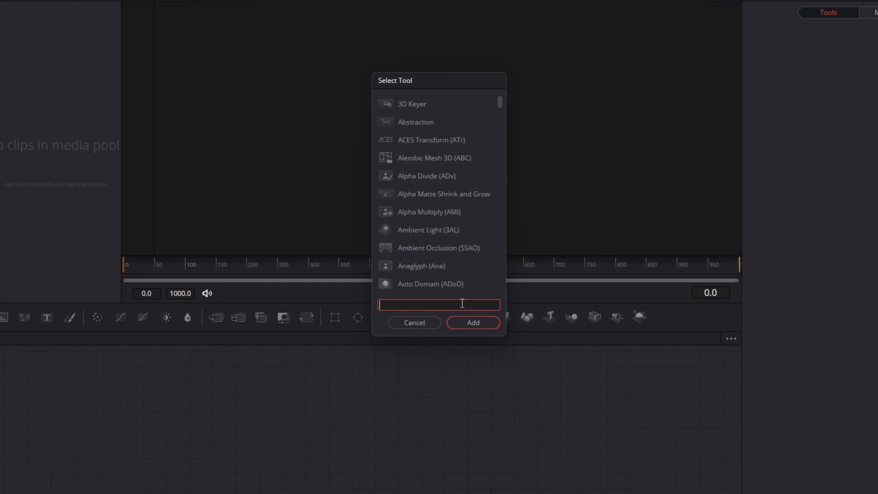
text(transform)
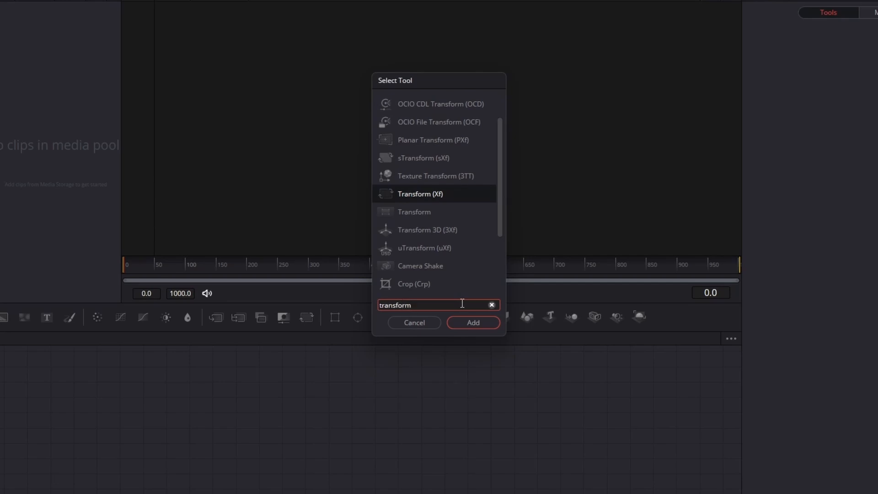
text(f)
key(BackSpace)
key(BackSpace)
key(BackSpace)
key(BackSpace)
key(BackSpace)
key(BackSpace)
- Find protov2 in the Fusion tool list and add the ProtoV2_Effect node
text(pr)
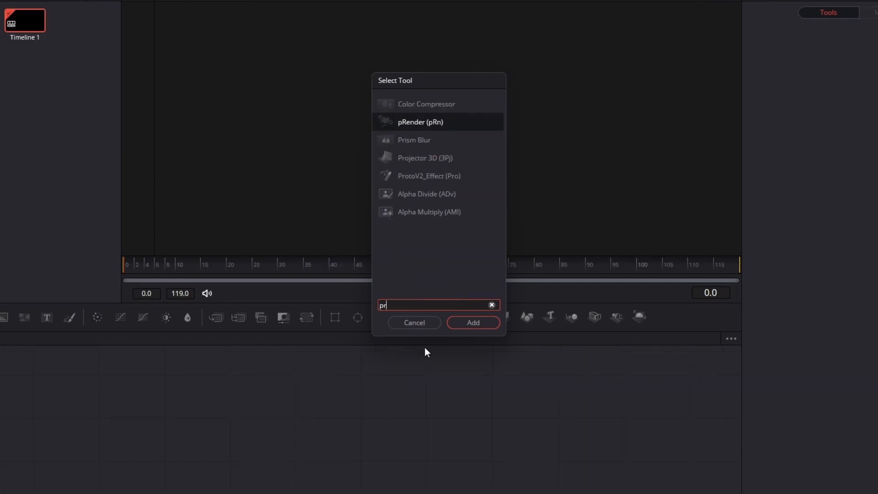
text(otov2)
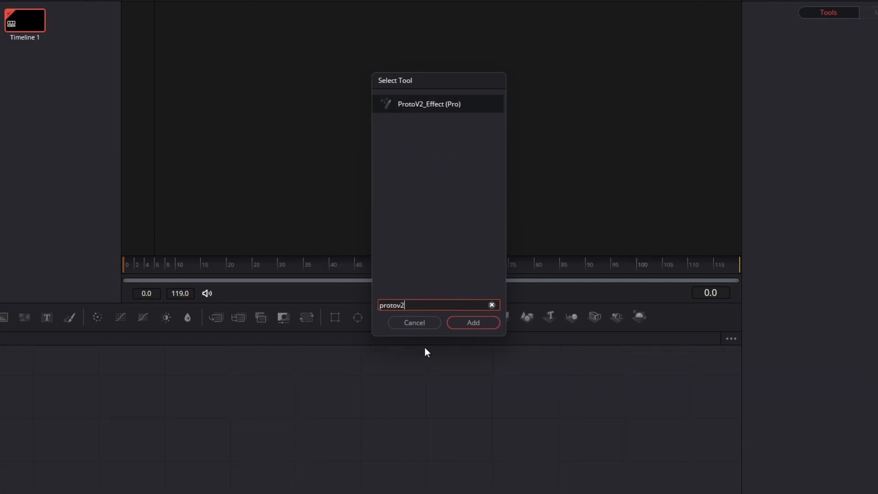
click(460, 320)
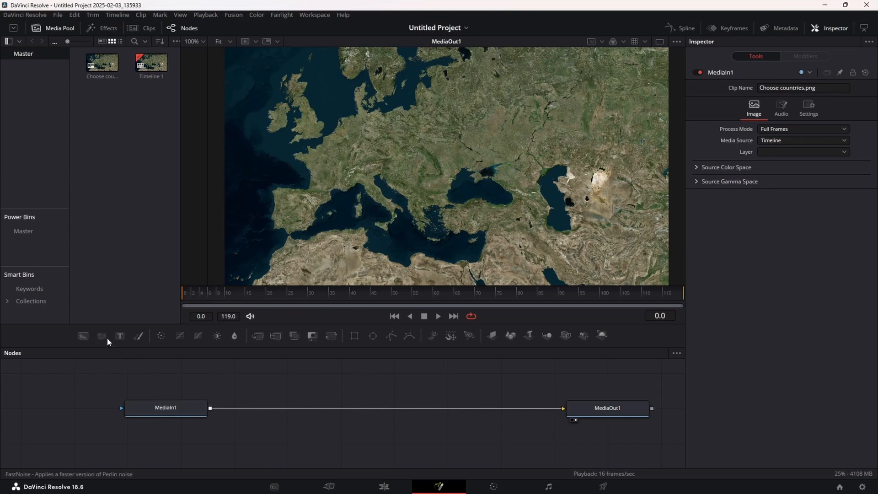
- Merge FastNoise over the Europe map with detail 9.69, contrast 1.7, scale 2.36 and seethe rate 0.015, and play it
drag(106, 338, 368, 405)
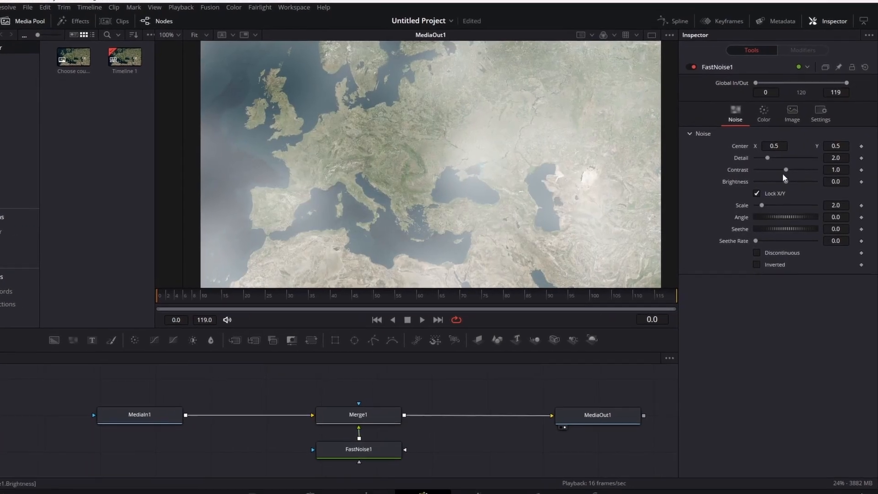
mouse_move(770, 160)
mouse_down()
mouse_move(807, 164)
mouse_move(781, 163)
mouse_up()
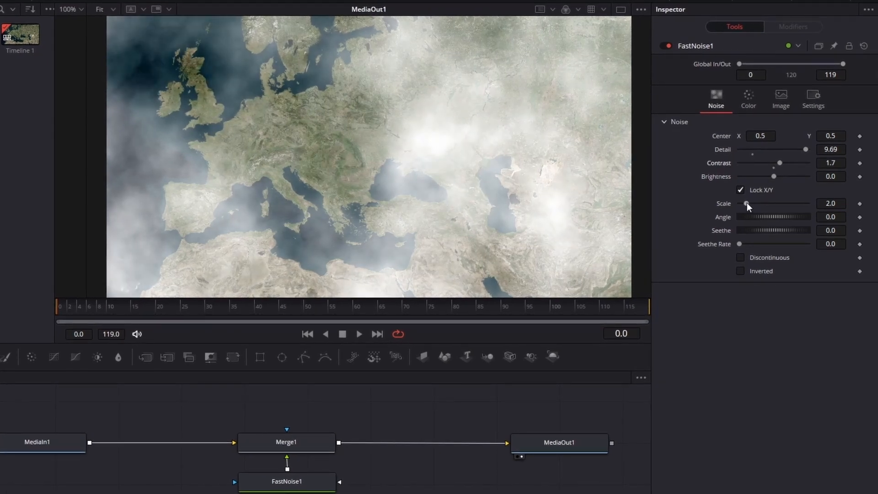
drag(747, 203, 749, 202)
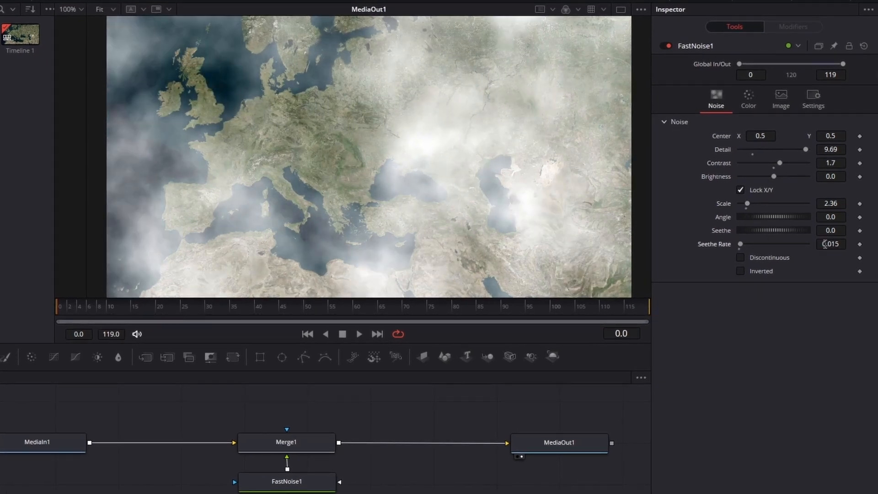
click(358, 334)
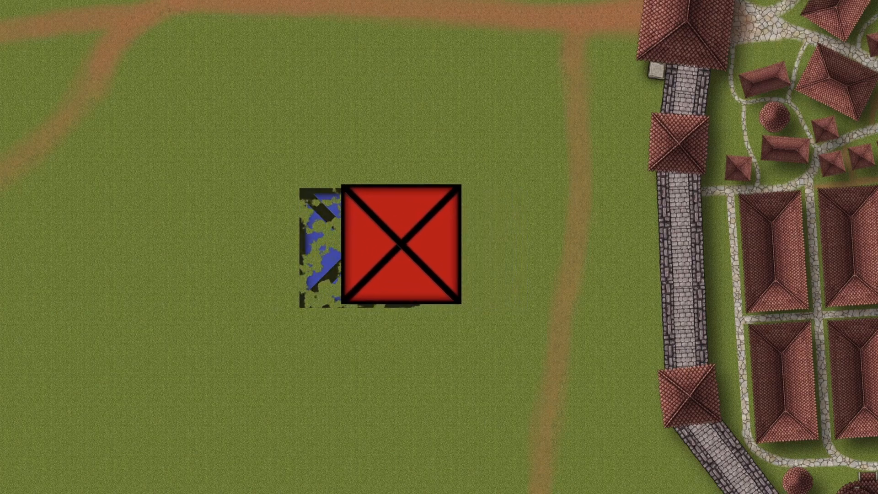
- Merge the blue battle unit image and the red enemy battle unit image over the walled town map
drag(37, 31, 293, 408)
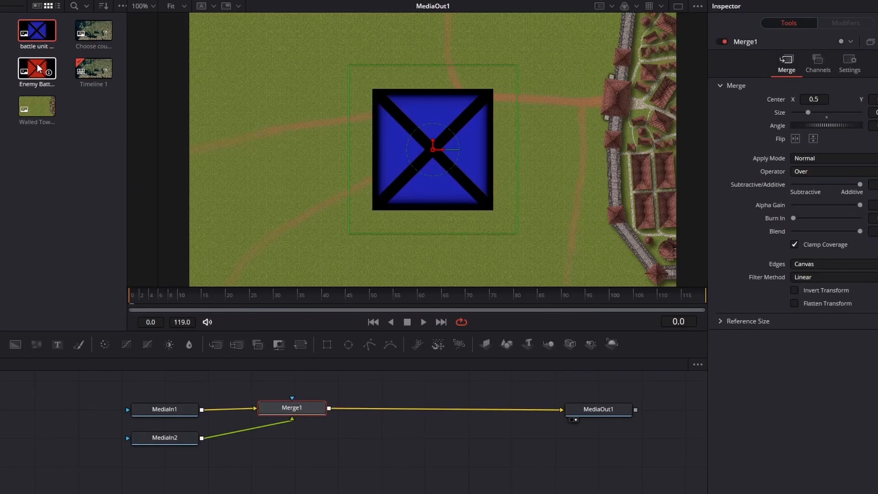
drag(39, 68, 442, 407)
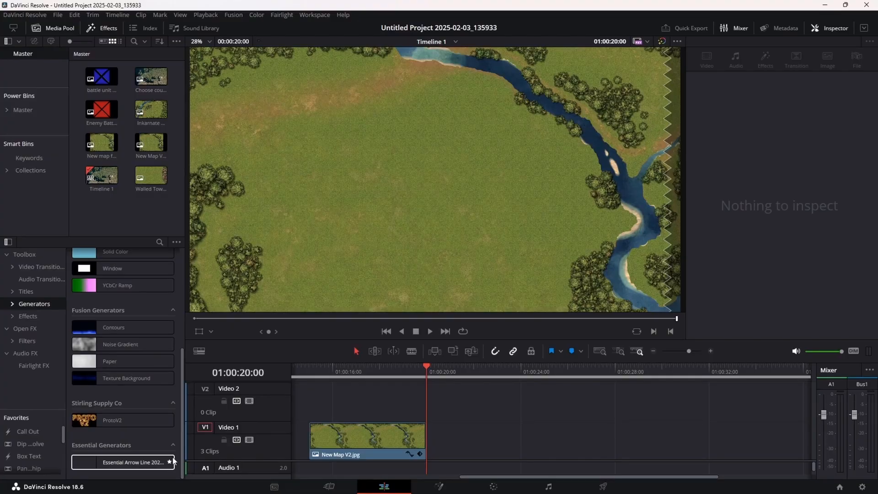
- Place the Essential Arrow Line generator on the track above the New Map V2 clip and set its line thickness to 0.022
drag(172, 463, 316, 402)
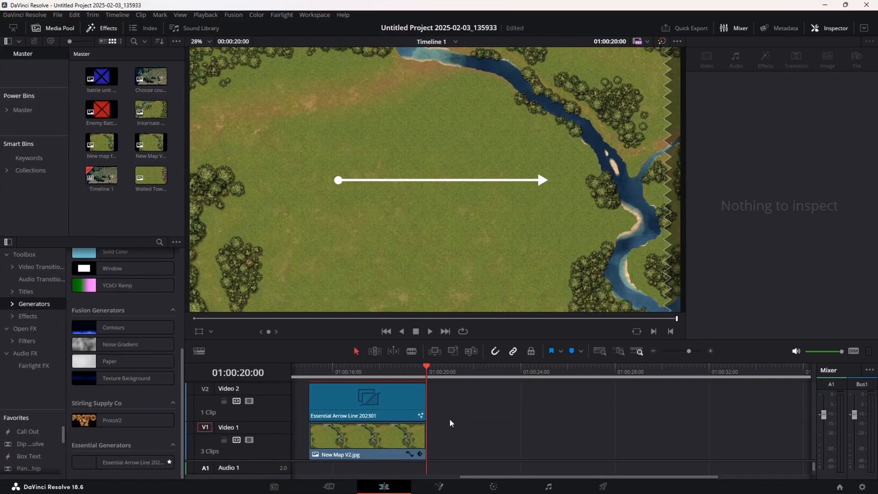
click(416, 407)
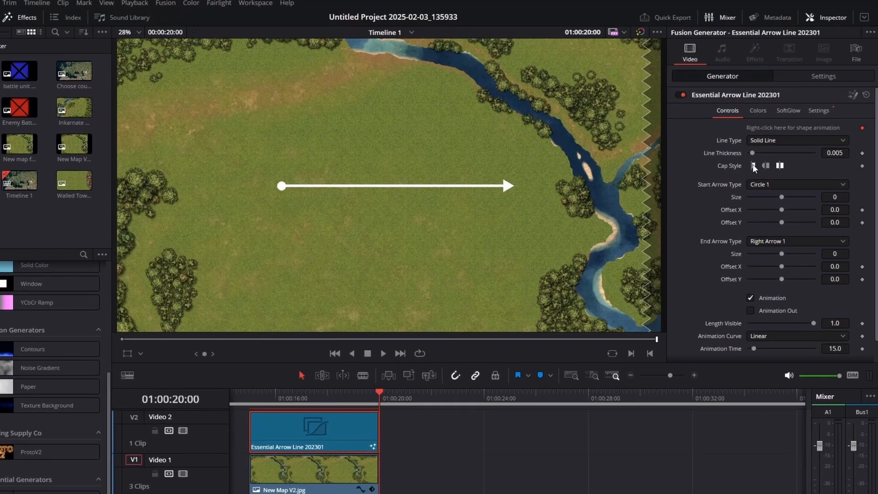
drag(759, 152, 754, 158)
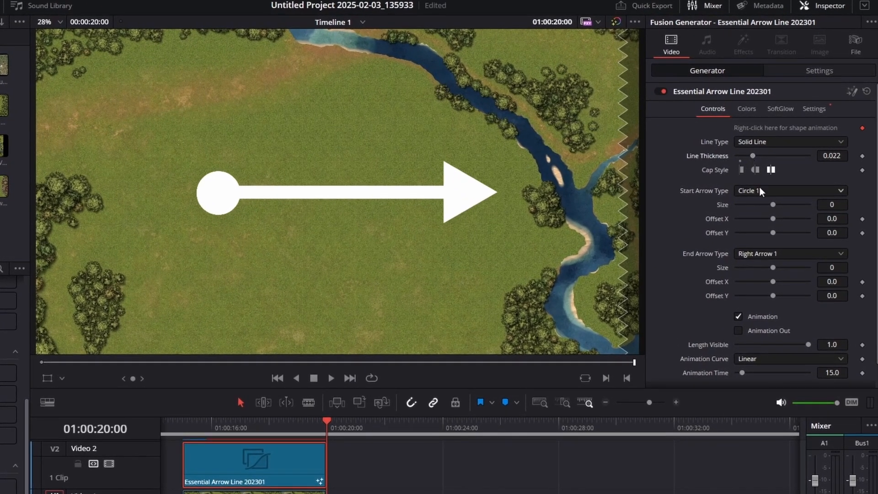
- Set the arrow line's start arrow type to None and its end arrow type to Right Arrow 3
click(760, 191)
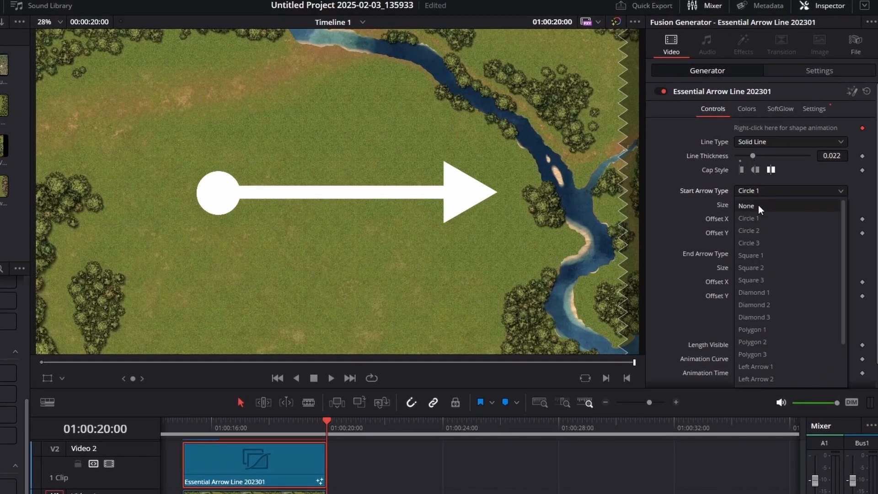
click(758, 205)
click(764, 252)
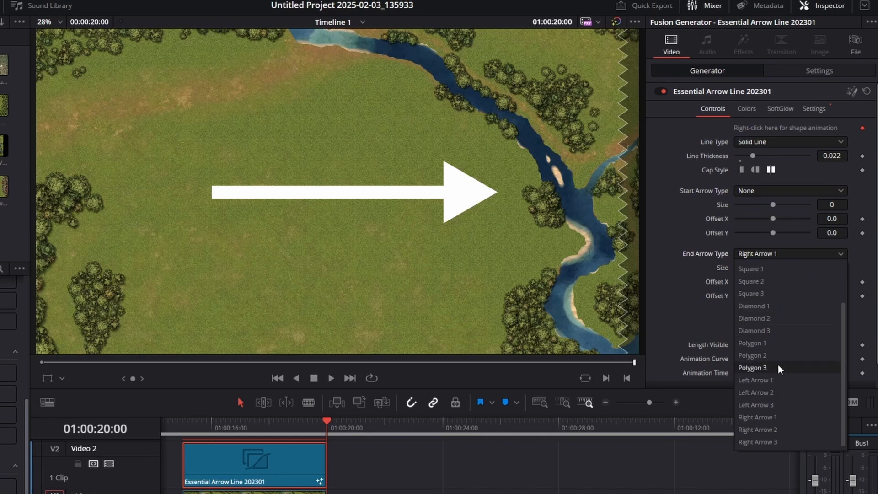
click(776, 440)
- Set the arrow's animation curve to Easing with Quad in and out, and the animation time to 80.9
scroll(856, 312, down, 1)
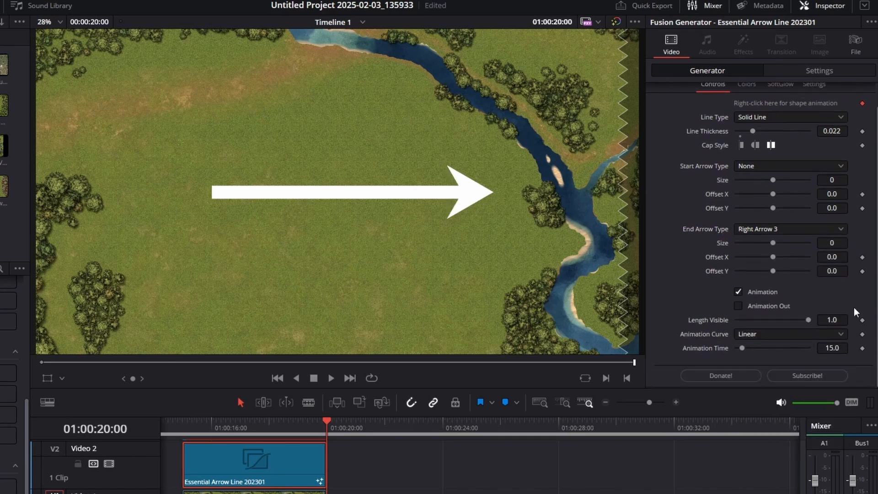
click(778, 334)
click(771, 358)
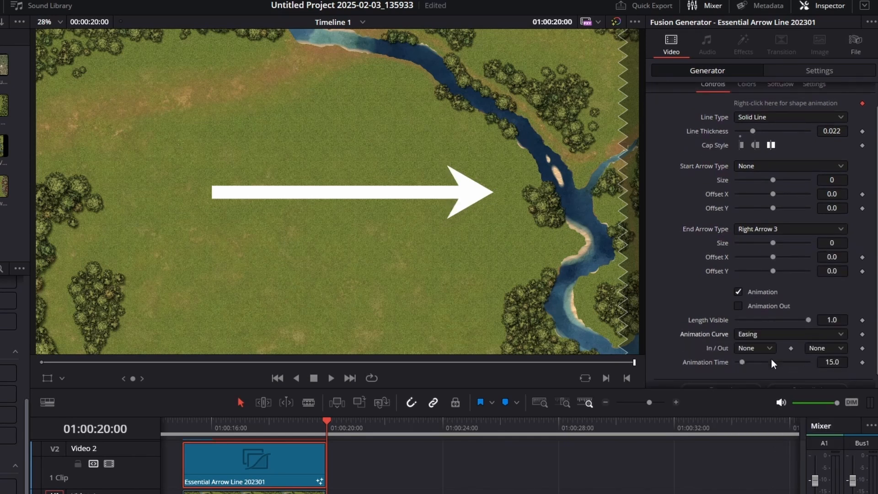
click(768, 349)
click(760, 388)
click(822, 350)
click(819, 388)
drag(742, 363, 765, 363)
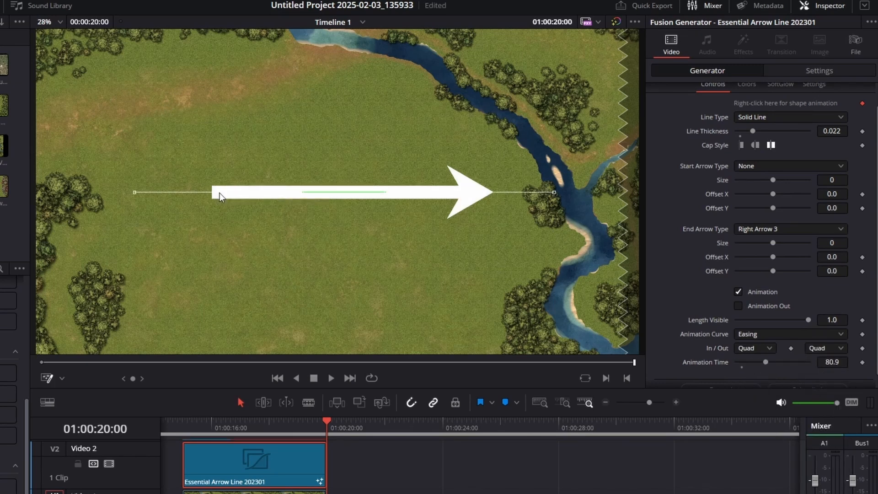
- Reshape the arrow's path so it runs straight up the middle of the field, and lengthen it at the tip
drag(220, 193, 204, 290)
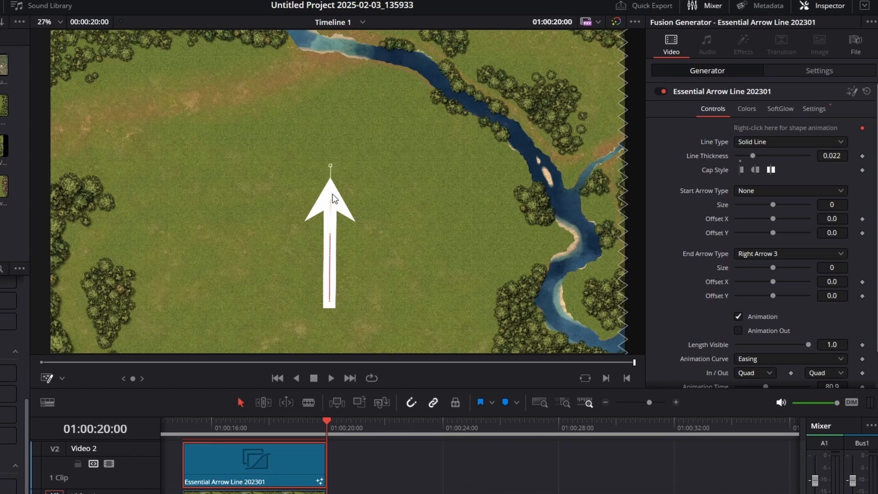
drag(333, 166, 337, 126)
- Set the arrow clip's opacity to 50.38 and composite mode to Add, and play the animation
click(820, 70)
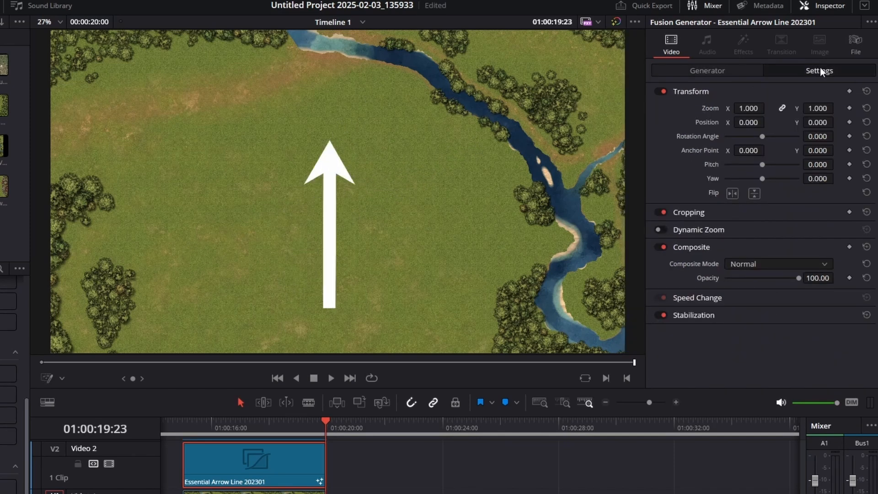
drag(800, 280, 763, 276)
click(763, 269)
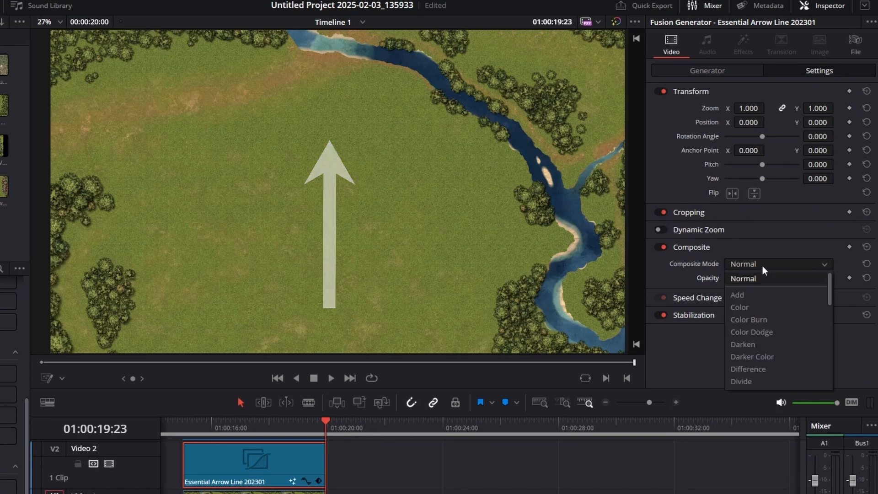
click(753, 292)
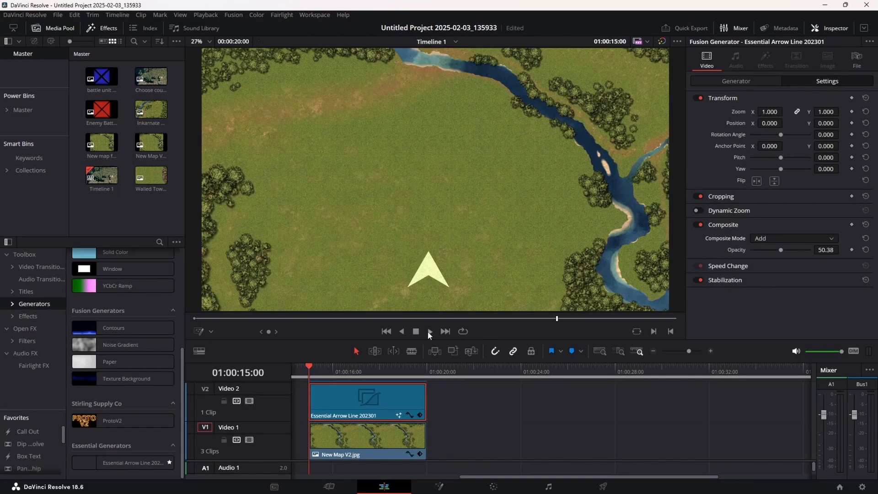
click(429, 332)
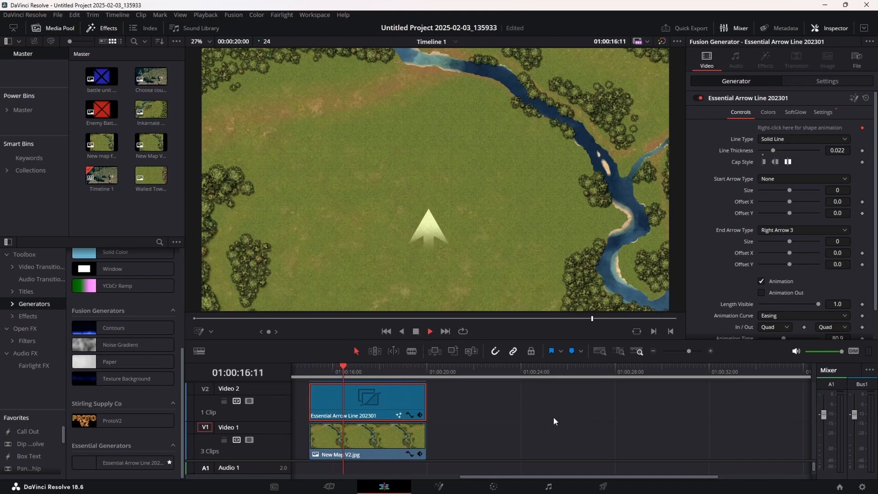
- Open the arrow clip in Fusion and expand the EssentialArrowLine node group
right_click(396, 401)
click(442, 339)
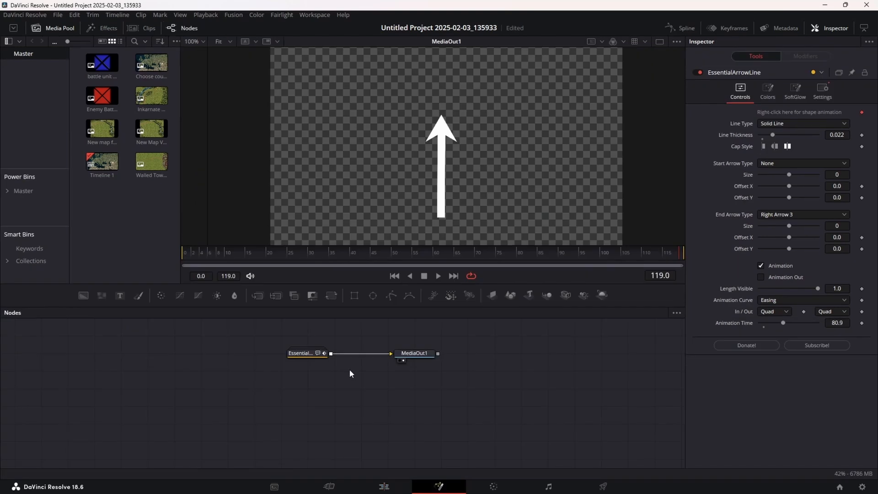
double_click(305, 354)
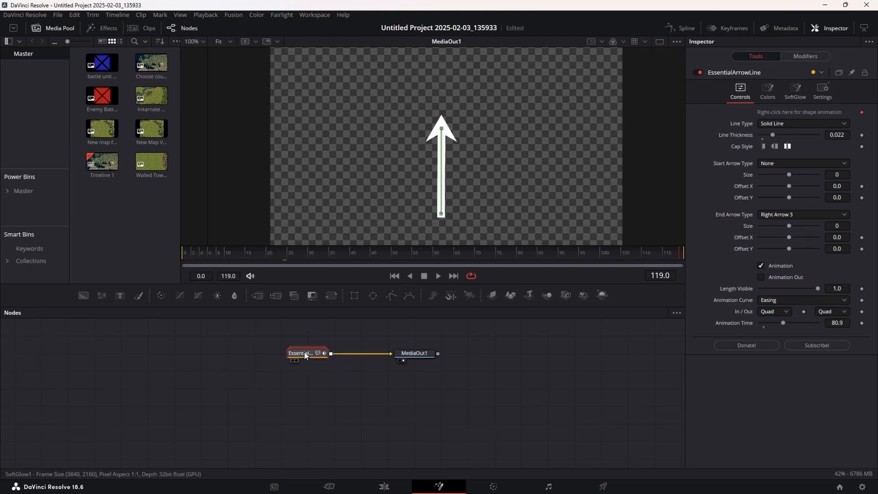
- Add a polygon mask to the Merge7 node and draw a closed rectangle around the arrow's tail
drag(410, 429, 410, 340)
click(404, 400)
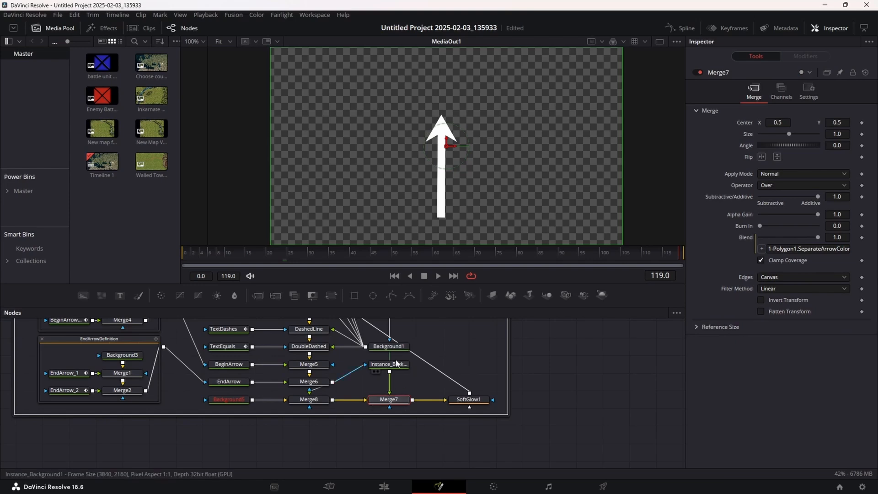
click(391, 298)
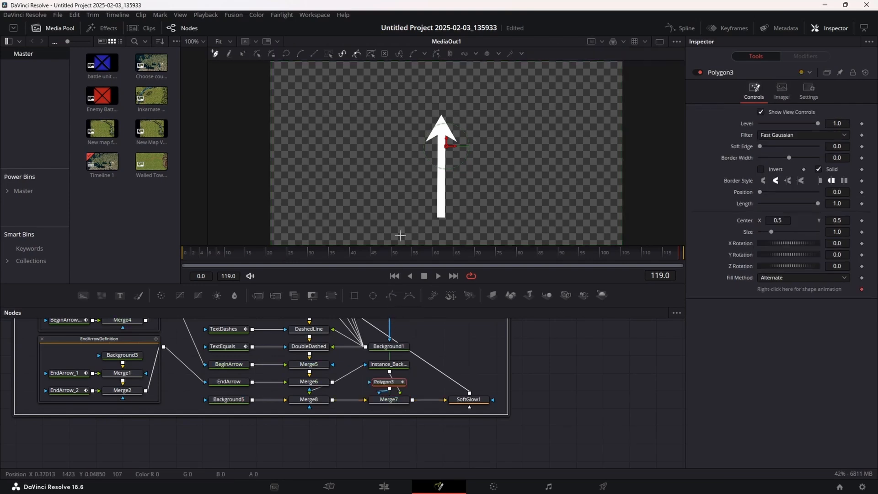
drag(401, 236, 437, 236)
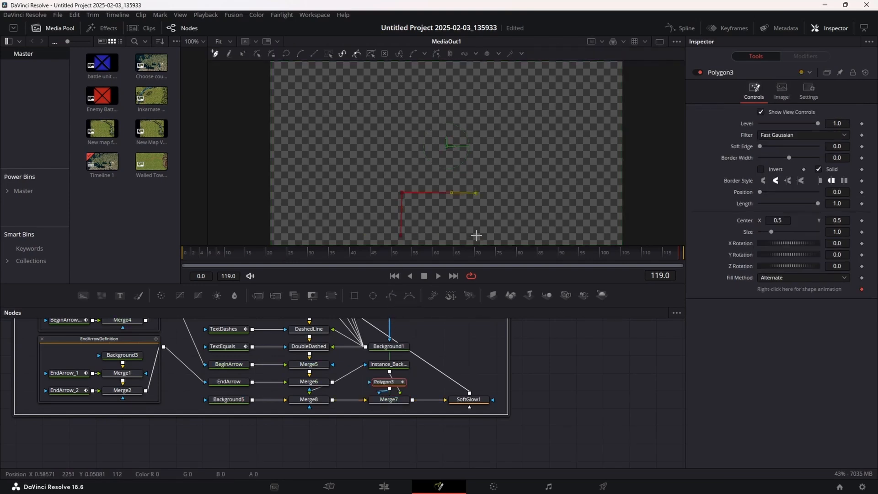
click(401, 236)
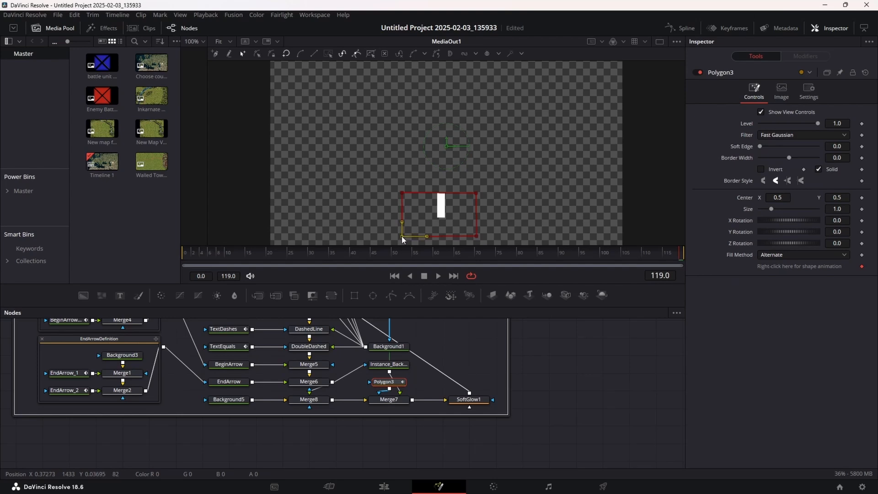
- Invert the polygon mask and increase its soft edge to fade the arrow's tail
click(762, 169)
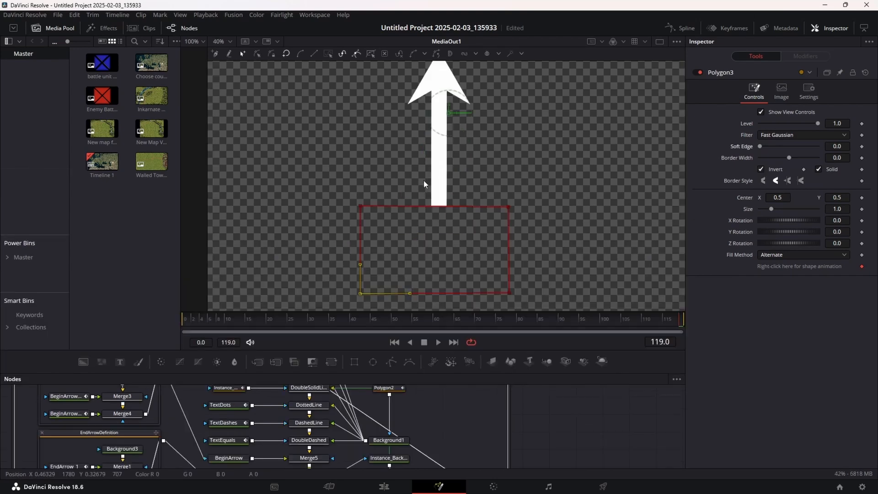
drag(424, 180, 444, 197)
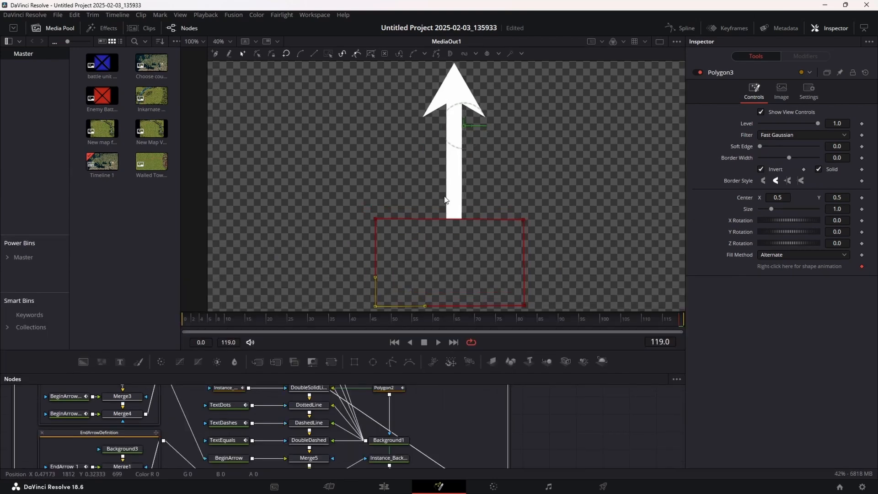
drag(761, 147, 768, 149)
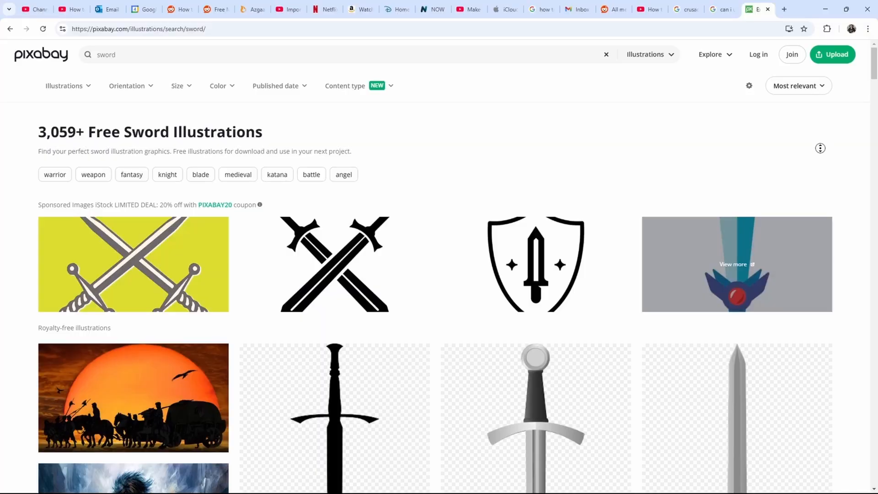
- Browse Pixabay's sword illustrations and import a sword image into the DaVinci Resolve media pool
scroll(820, 148, down, 5)
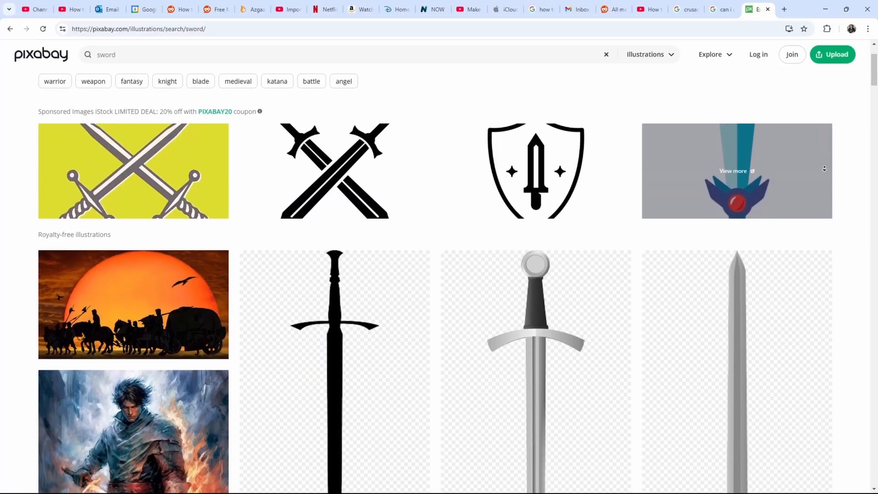
scroll(824, 169, down, 4)
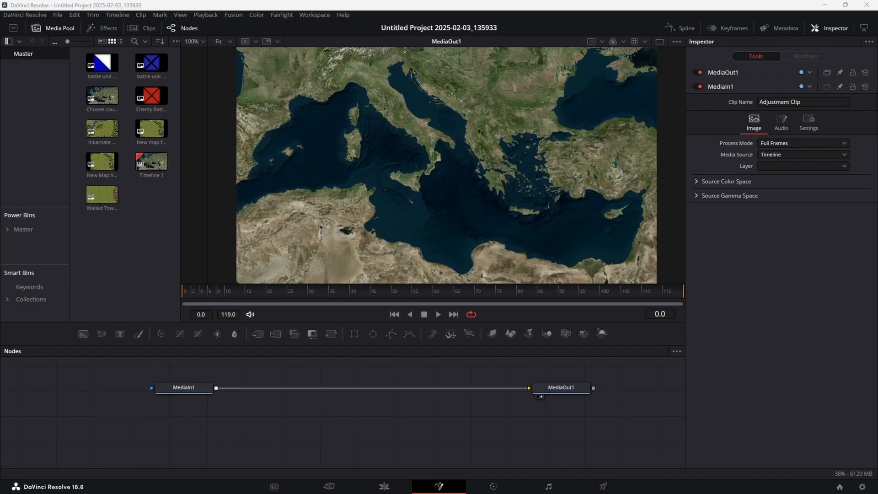
drag(0, 274, 143, 229)
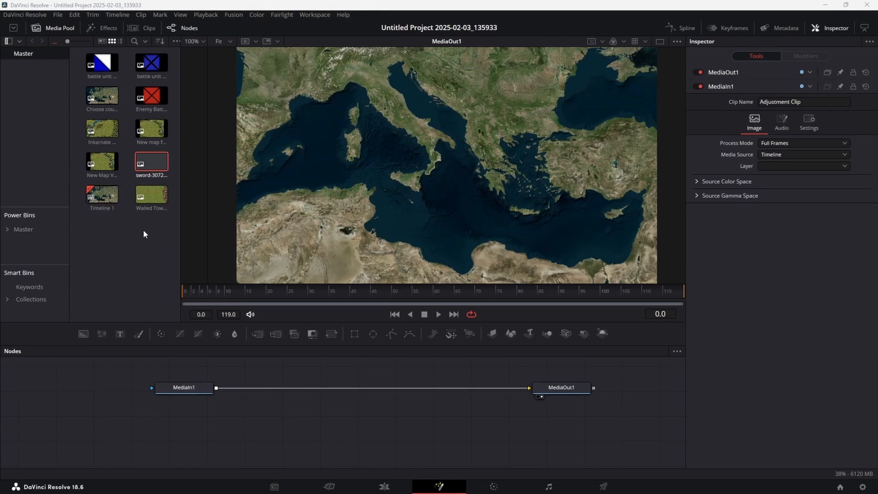
- Merge two copies of the sword image over the Mediterranean map, each with its own Transform node
drag(153, 170, 416, 387)
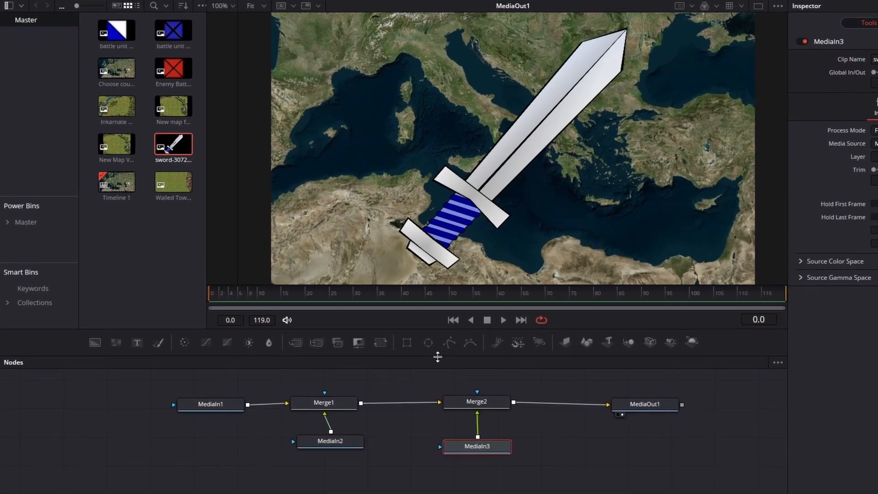
click(383, 344)
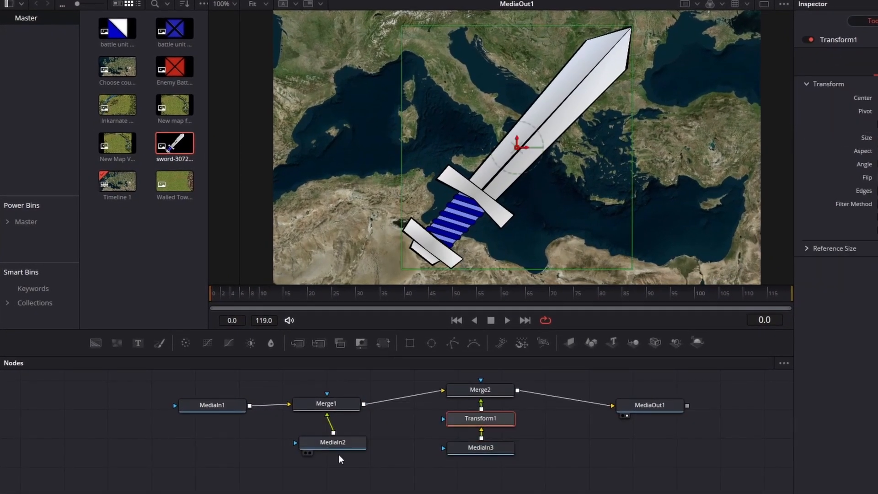
drag(338, 445, 335, 462)
click(382, 344)
- Set Transform1's size to 0.8, its pivot to X 0.136 and Y 0.112 at the sword's handle, and center Y to 0.483
click(480, 431)
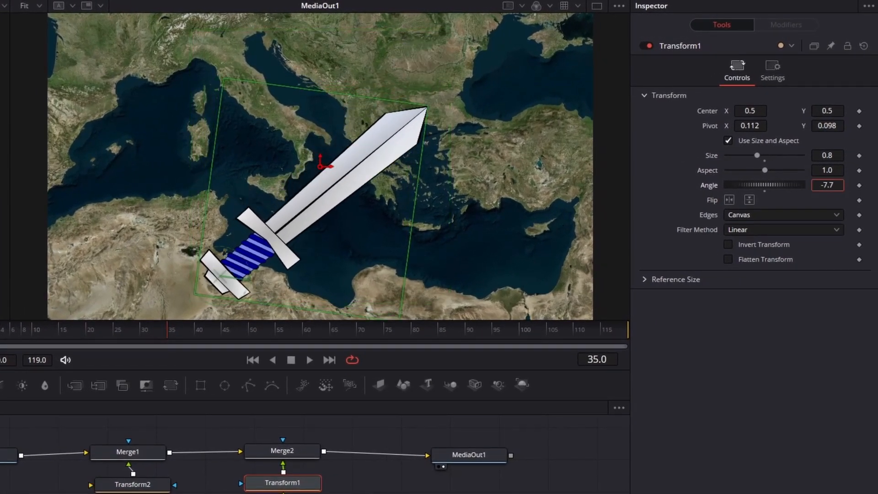
drag(765, 184, 792, 185)
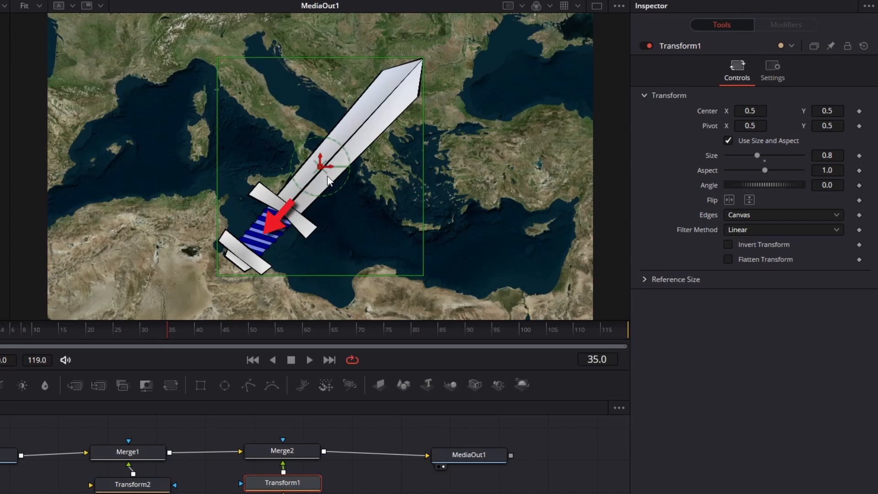
drag(764, 125, 761, 124)
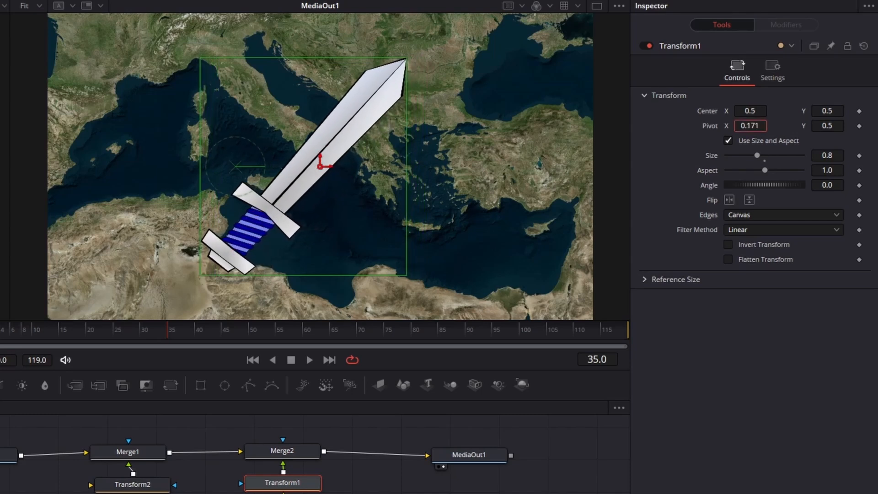
drag(825, 126, 815, 125)
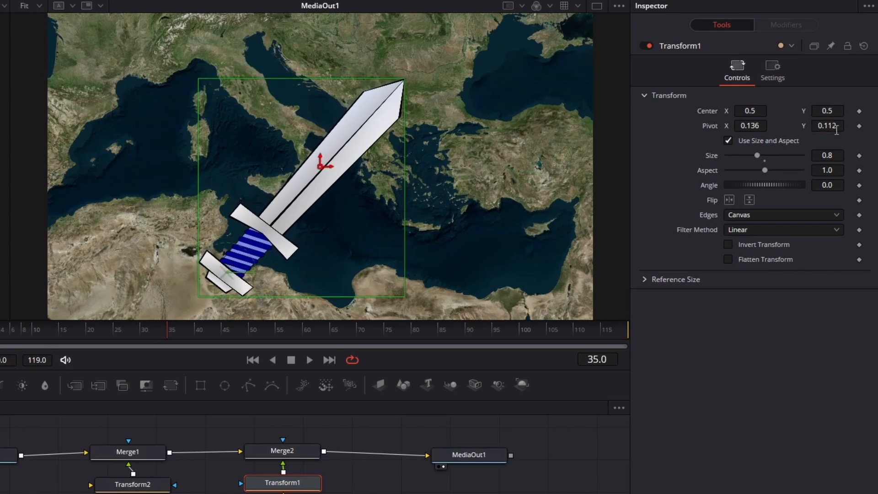
drag(823, 110, 820, 110)
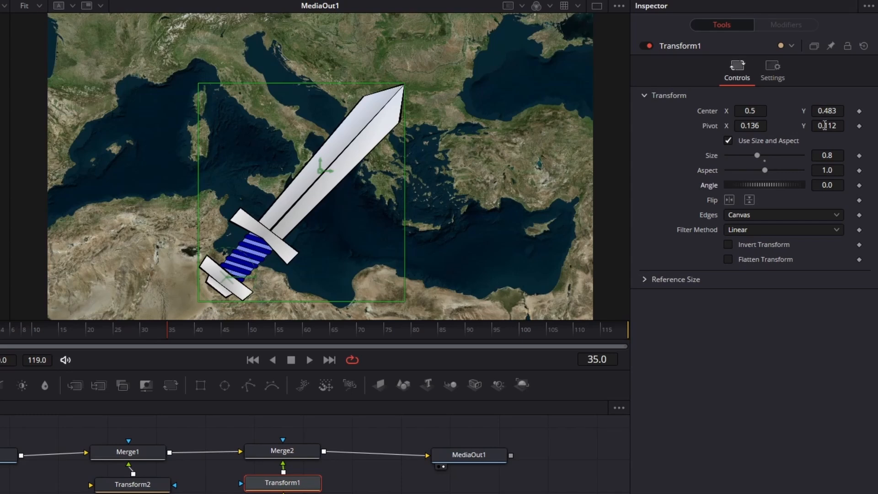
- Keyframe the sword's angle from 80.1 at frame 35 to 0.1 at frame 48
drag(829, 186, 849, 186)
drag(172, 332, 216, 333)
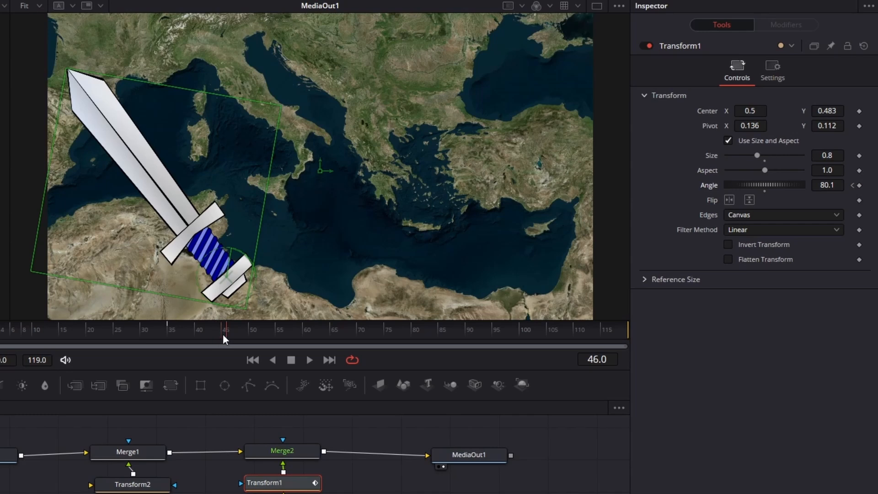
key(Right)
key(Right)
drag(834, 185, 806, 186)
- Keyframe the sword's angle to swing back up at frame 53 and return to 0.1 at frame 58
key(Right)
key(Right)
key(Right)
key(Right)
key(Right)
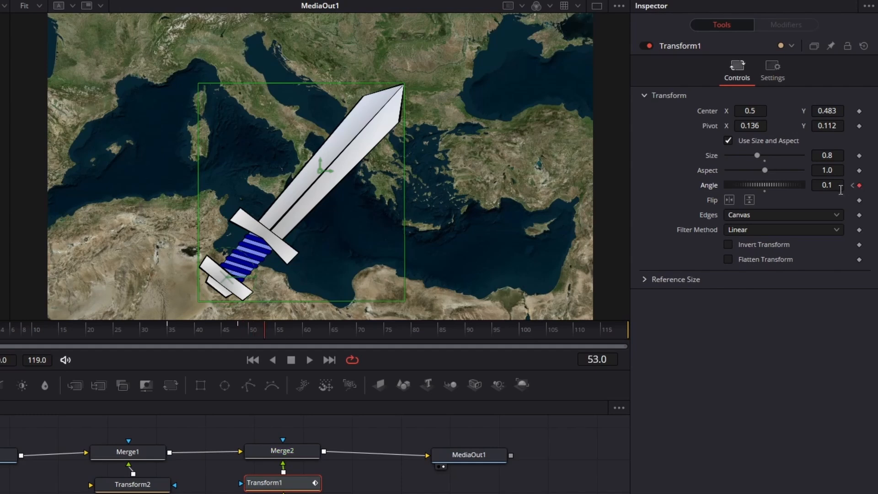
drag(841, 189, 842, 190)
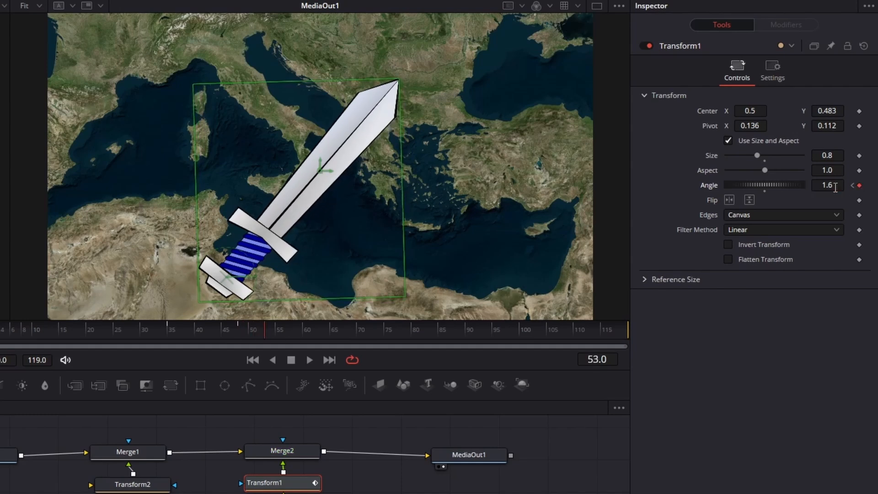
key(Right)
key(Right)
key(Right)
key(Right)
key(Right)
drag(839, 186, 832, 186)
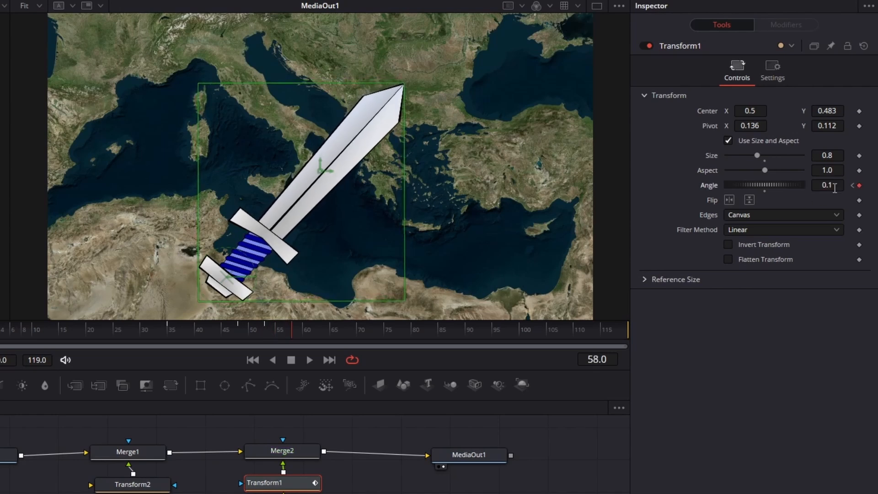
- Set Transform2 to size 0.8, center X 1.257, Y 0.483, and pivot X 0.144, Y 0.116, keyframing its angle to end at 84.7
click(309, 362)
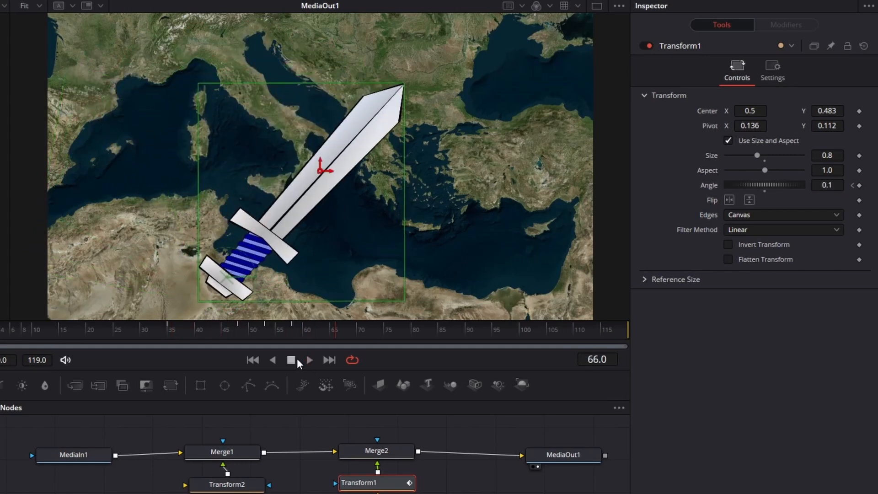
drag(750, 126, 844, 125)
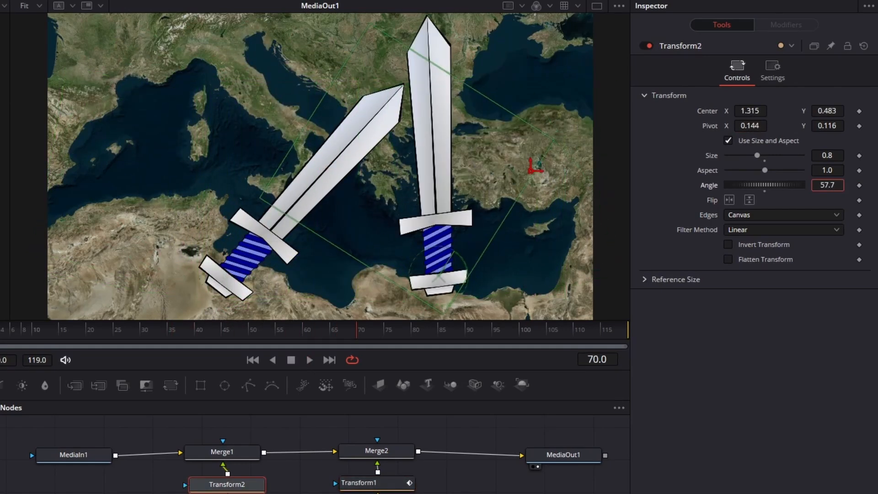
drag(827, 185, 844, 185)
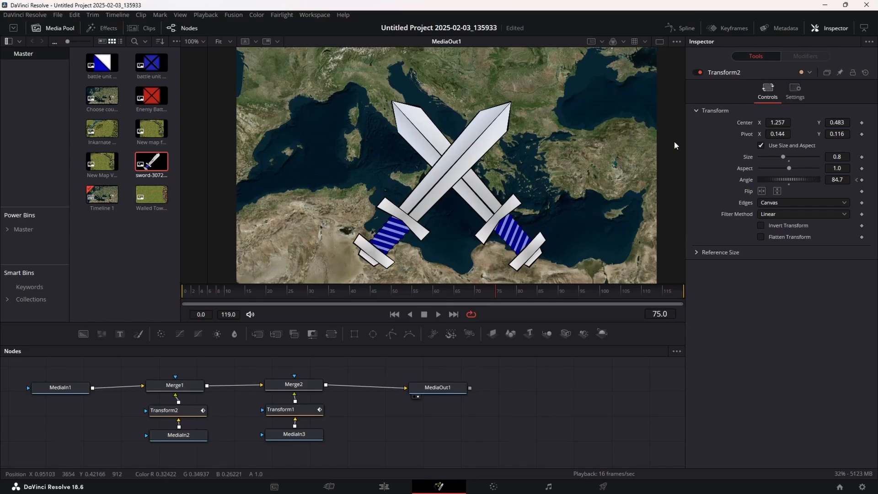
- Smooth all the angle keyframes of Transform1 and Transform2 in the Spline editor
click(681, 28)
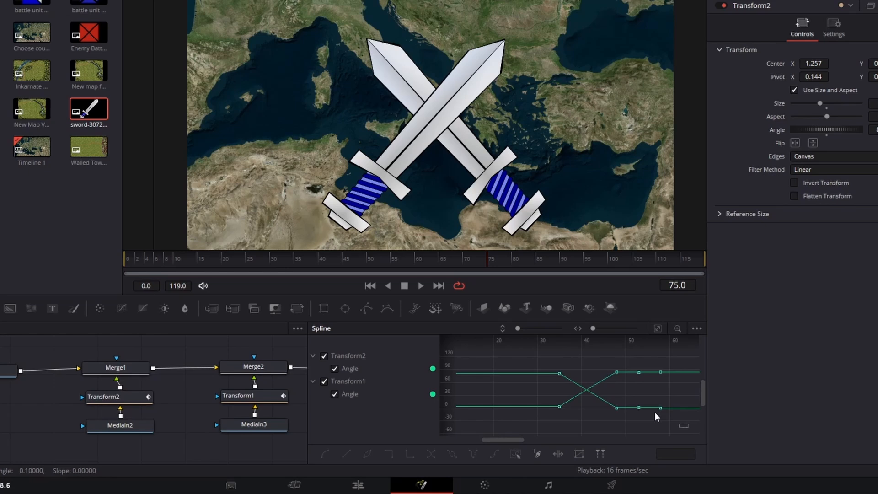
drag(655, 413, 500, 345)
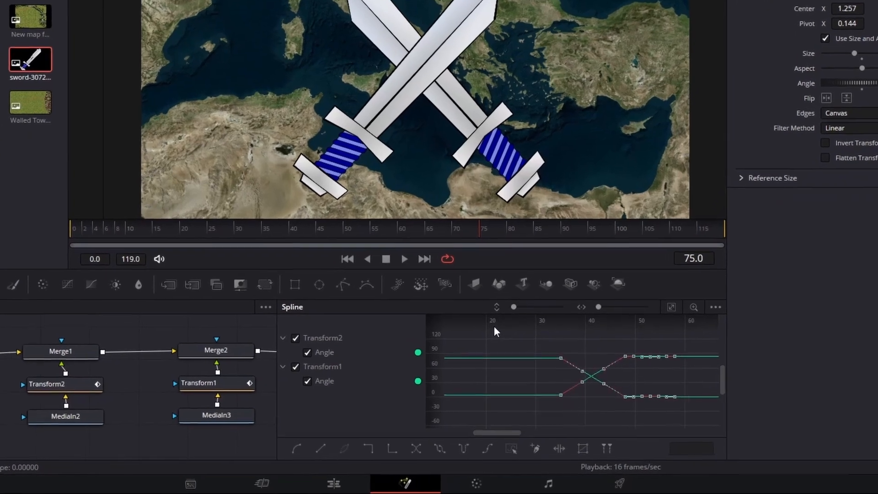
key(shift+s)
click(623, 422)
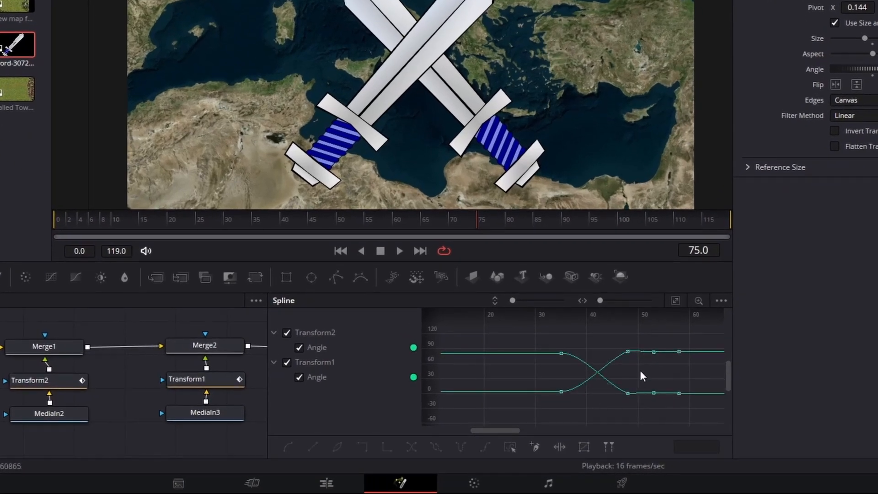
key(ctrl+f)
- Enlarge the Spline editor and select Transform2's angle keyframe at frame 48 to work with its curve handles
click(219, 379)
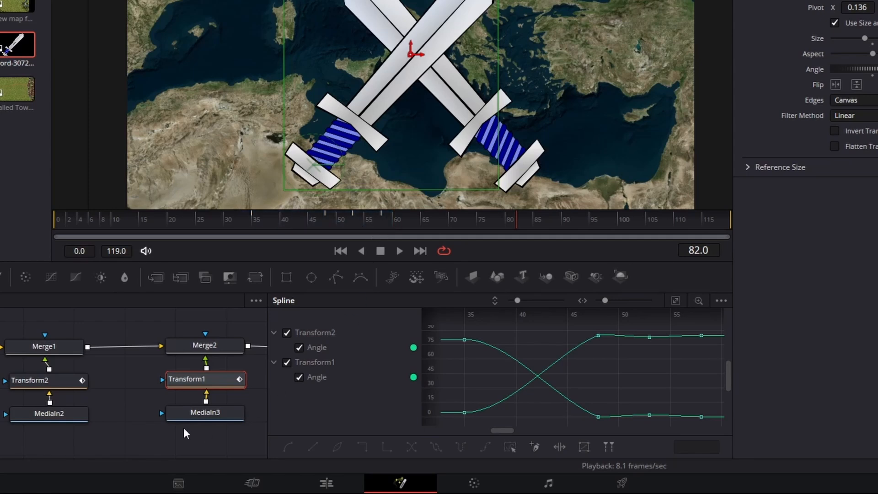
click(191, 345)
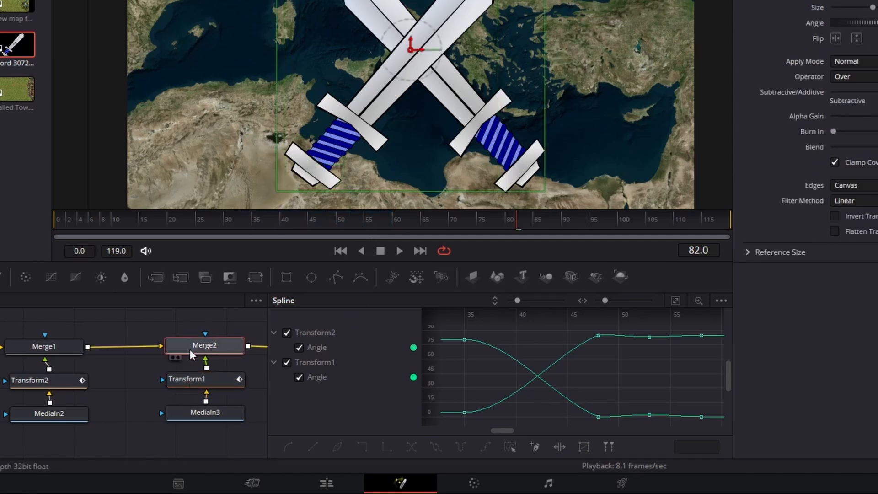
click(202, 379)
drag(608, 261, 618, 125)
click(675, 166)
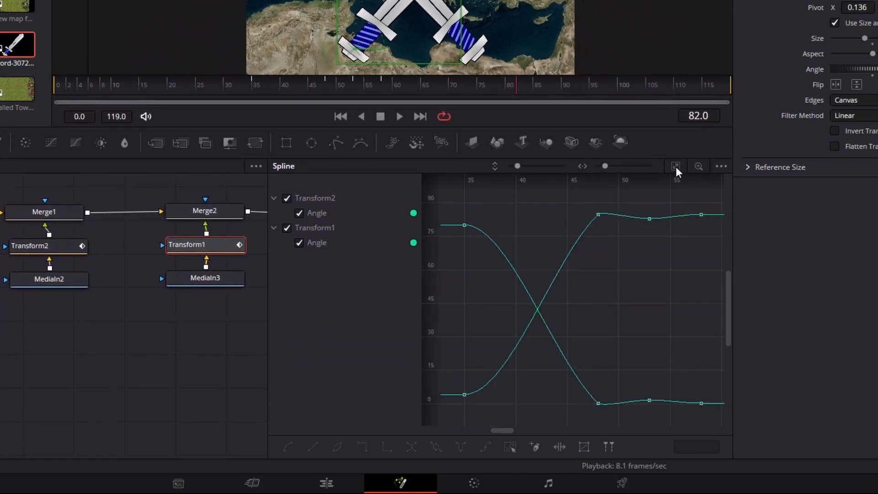
click(598, 214)
scroll(597, 215, down, 1)
drag(596, 215, 600, 255)
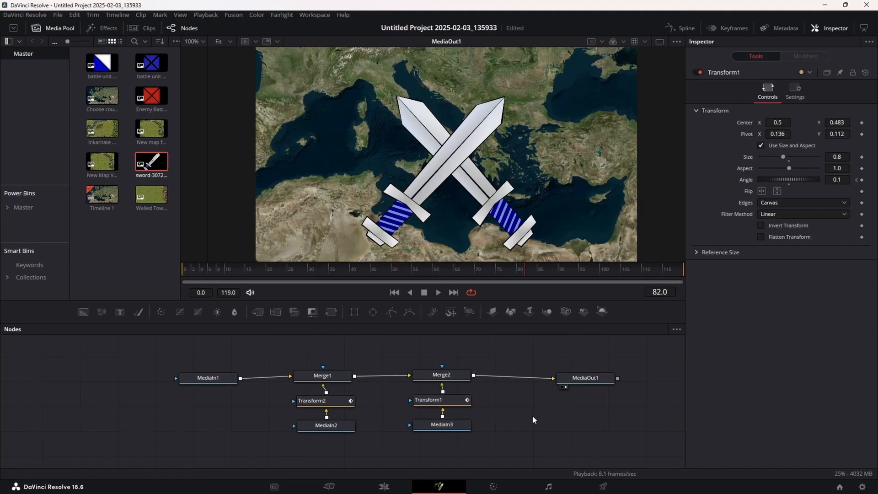
key(ctrl+v)
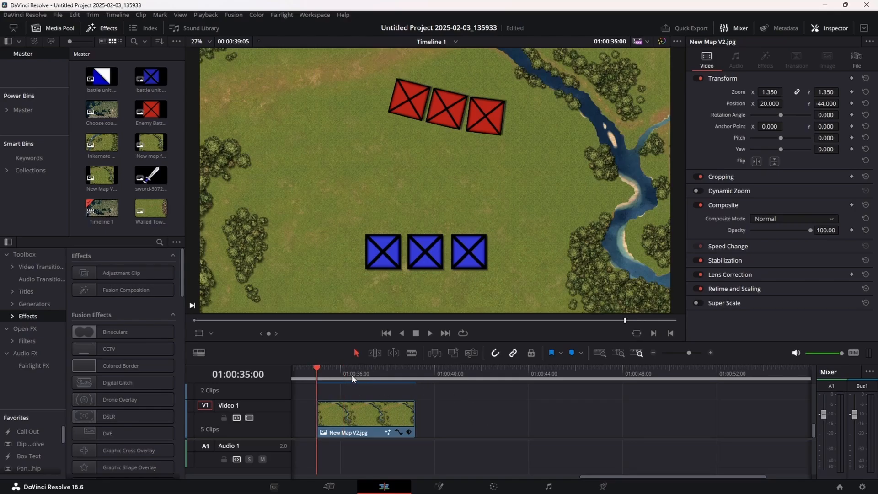
- Lengthen the New Map V2.jpg clip on the timeline, scrub to 01:00:39:04 and open the clip in Fusion
drag(409, 424, 471, 424)
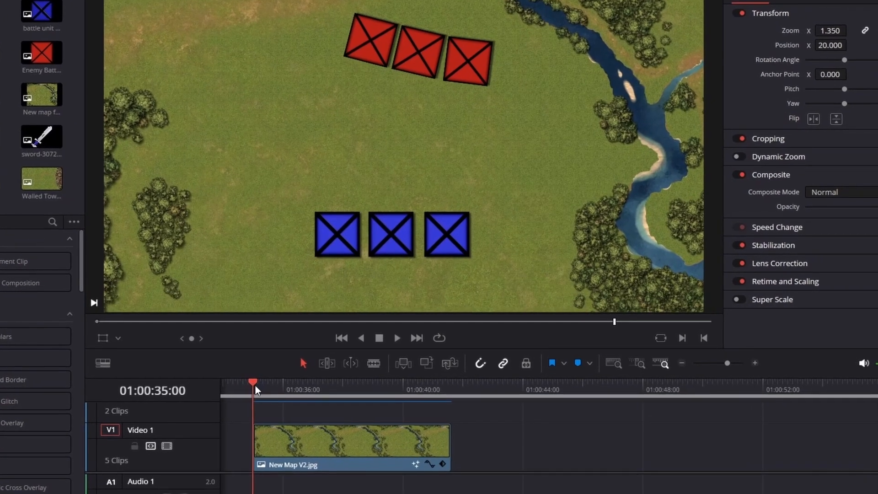
drag(278, 387, 411, 398)
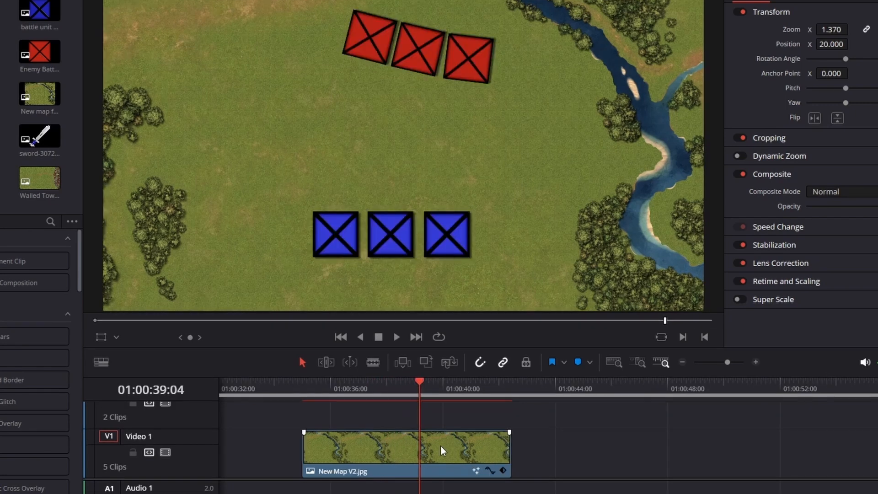
right_click(441, 447)
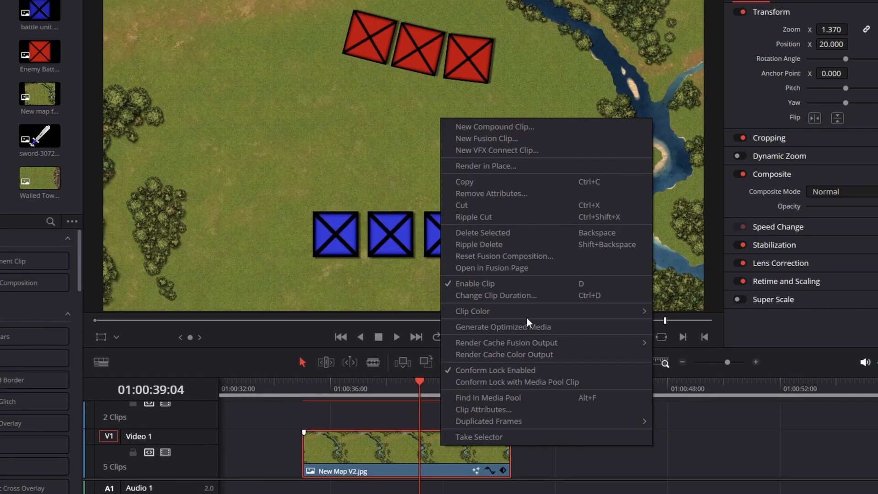
click(553, 270)
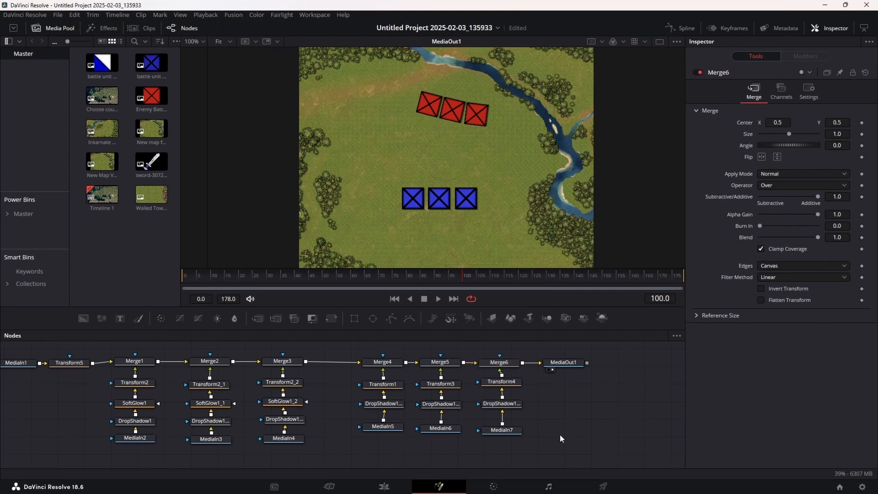
- Enable Loop on the battle units' MediaIn nodes, including MediaIn7, MediaIn6 and MediaIn5, and scrub past frame 100
click(517, 430)
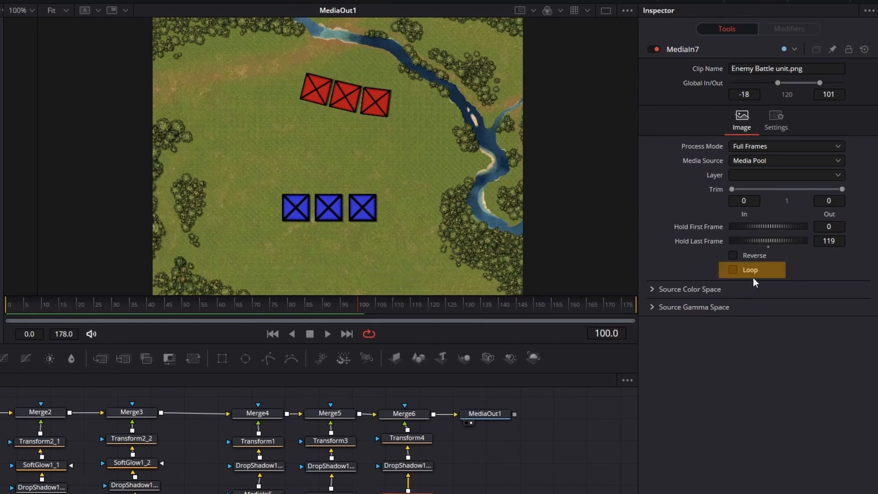
click(733, 270)
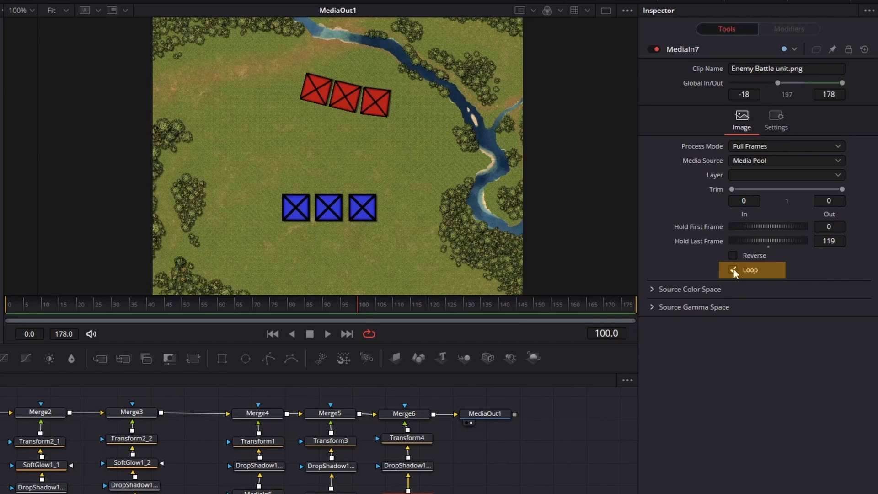
drag(364, 303, 468, 303)
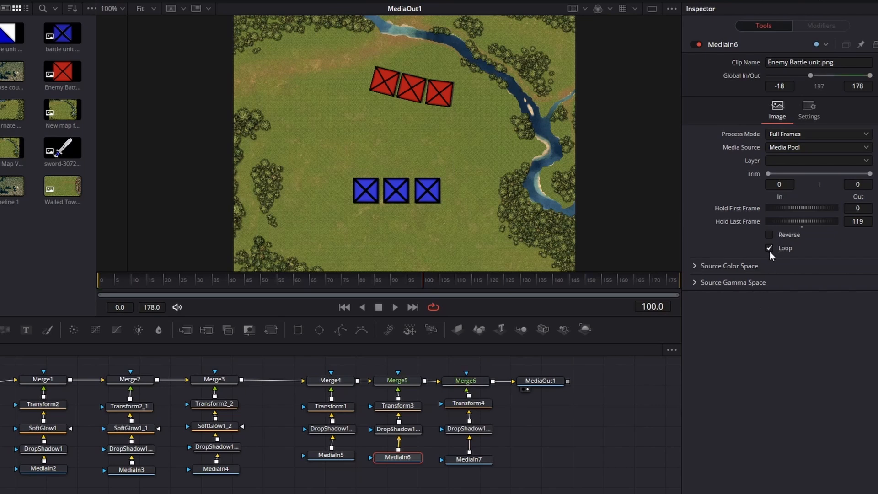
click(216, 469)
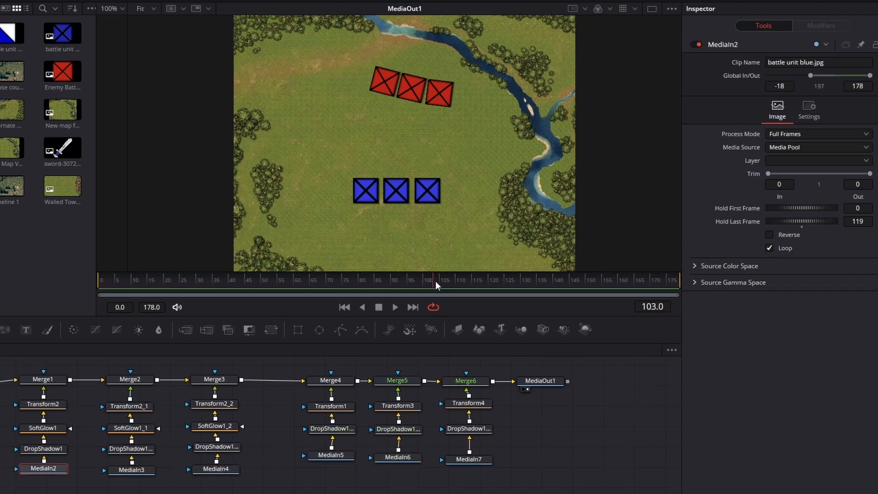
drag(436, 281, 530, 282)
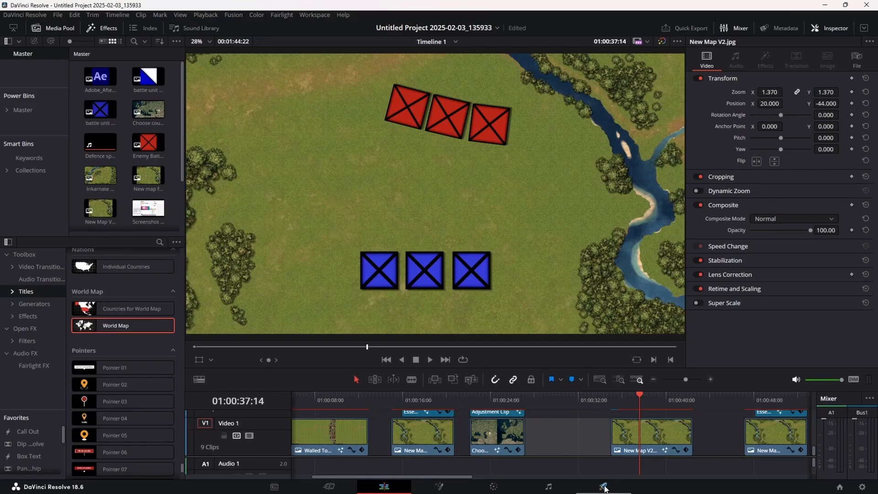
- In the Deliver settings, choose 1920 x 1080 HD resolution and the In/Out Range, and check the disk space needed after render
click(604, 487)
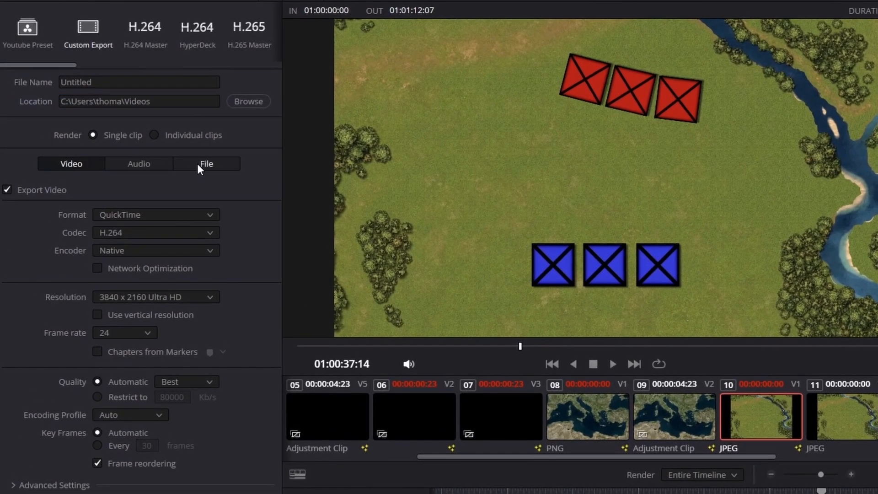
click(198, 167)
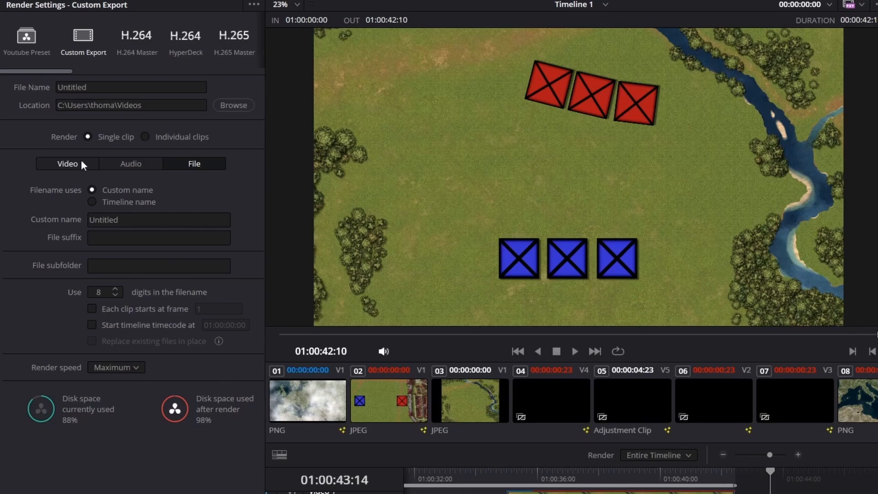
click(83, 164)
click(172, 289)
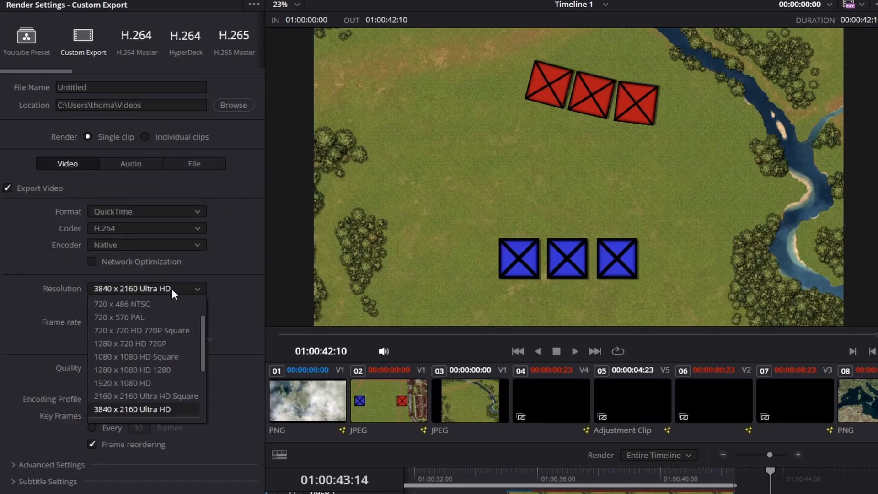
click(159, 381)
click(205, 163)
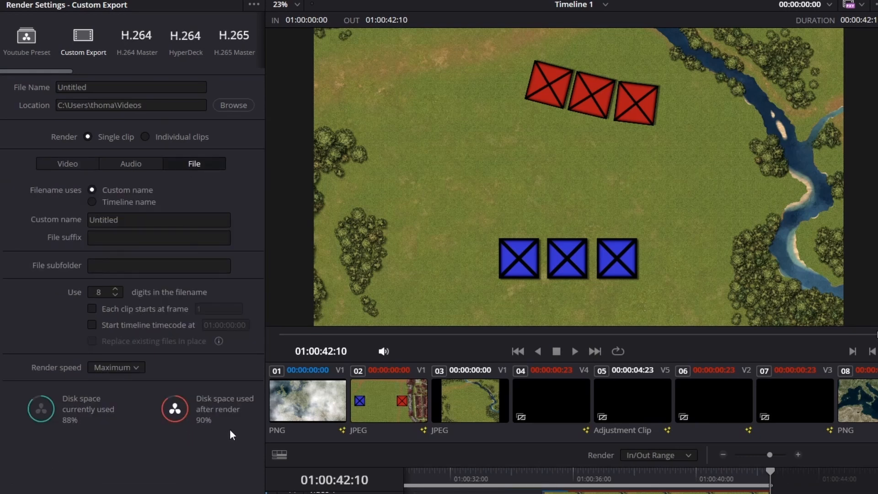
- Switch to File Explorer and permanently delete the 16 selected old recordings and screenshots from the Recycle Bin
key(alt+Tab)
shift+click(506, 132)
key(Delete)
key(Return)
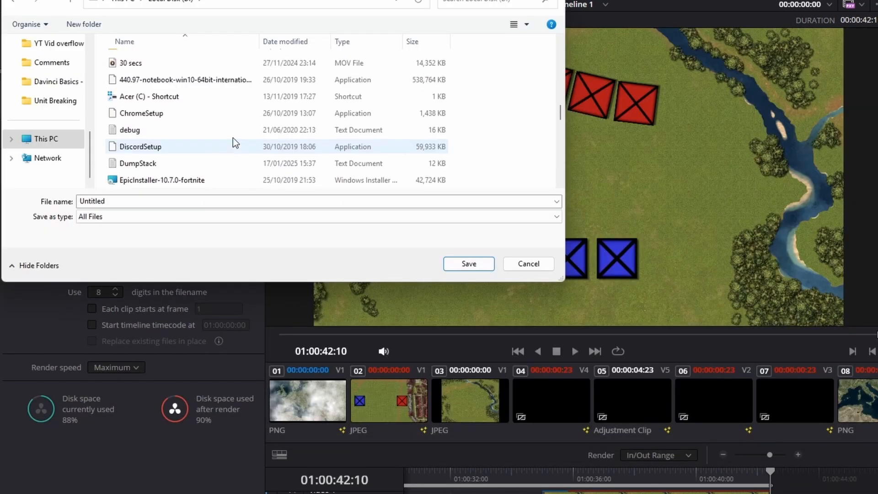
- Set the render location to the folder D:\YT Vid overflow, keeping the file name Untitled
scroll(188, 128, up, 2)
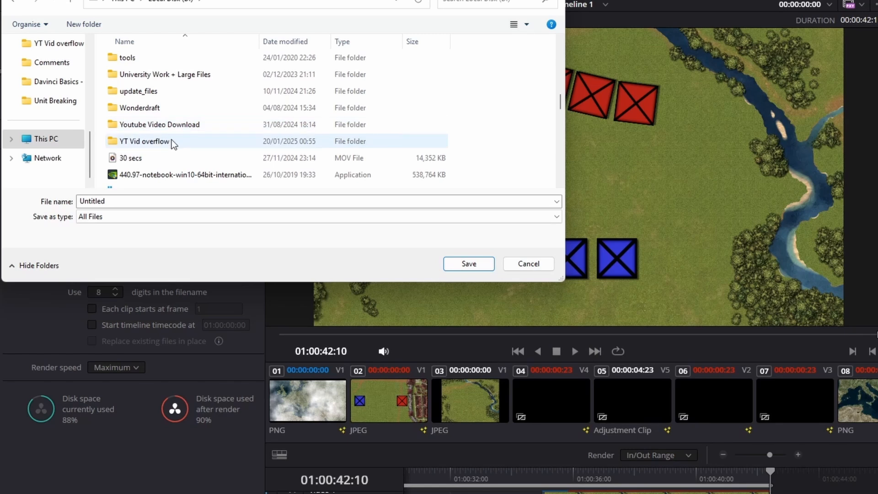
double_click(172, 139)
click(468, 259)
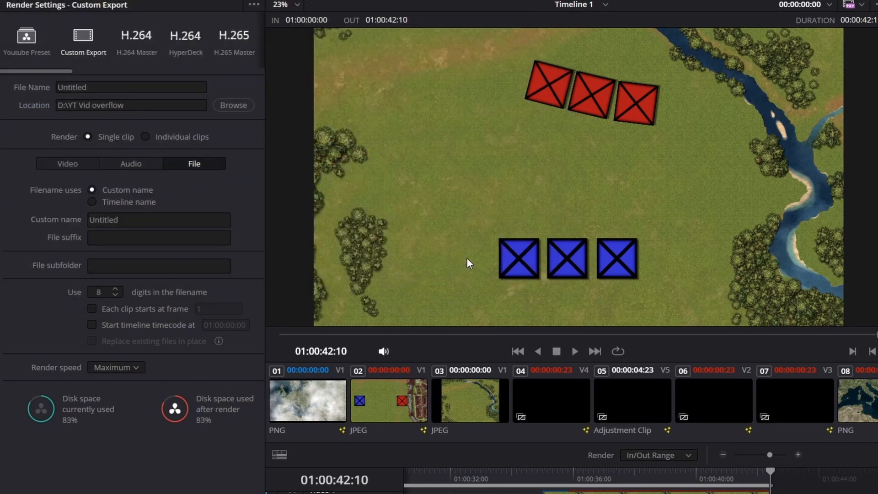